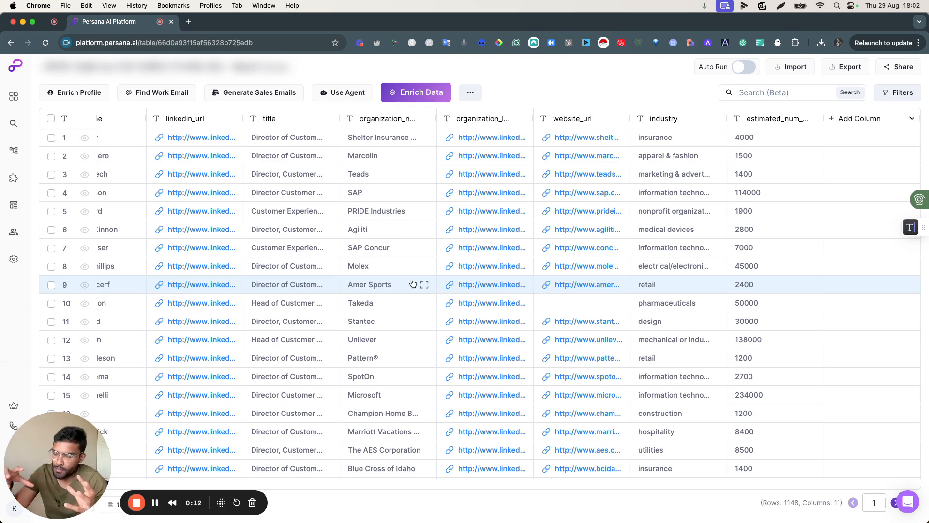
Widen the organization_name column so full company names fit, and look through the rows and remaining columns.
drag(437, 119, 609, 140)
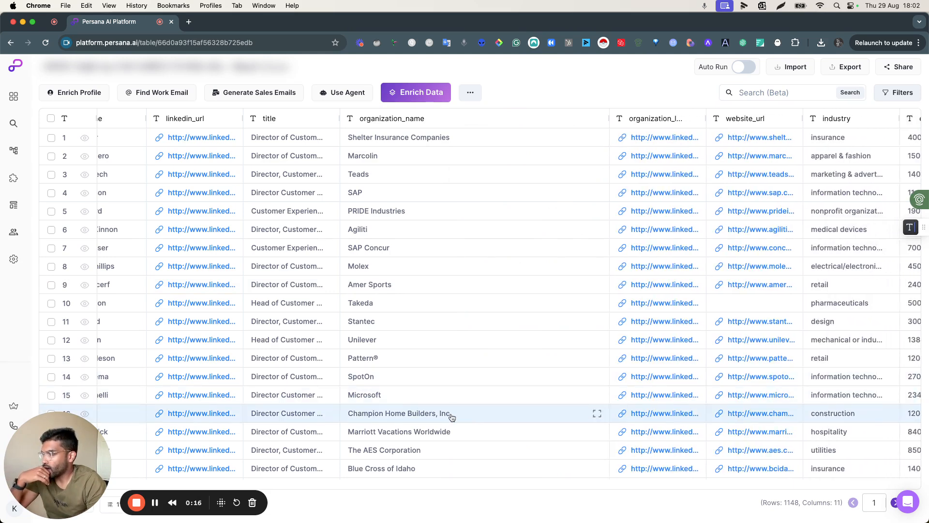
scroll(456, 444, down, 3)
scroll(455, 436, down, 15)
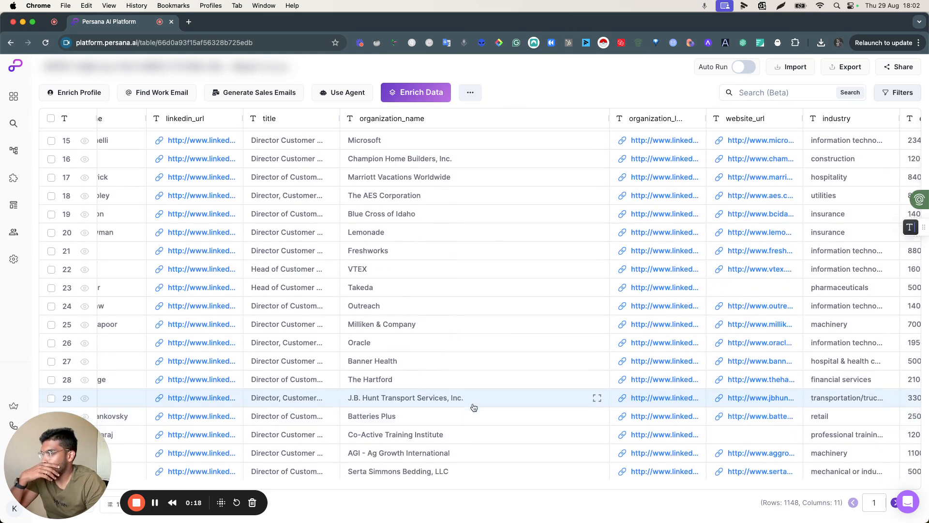
scroll(464, 404, down, 4)
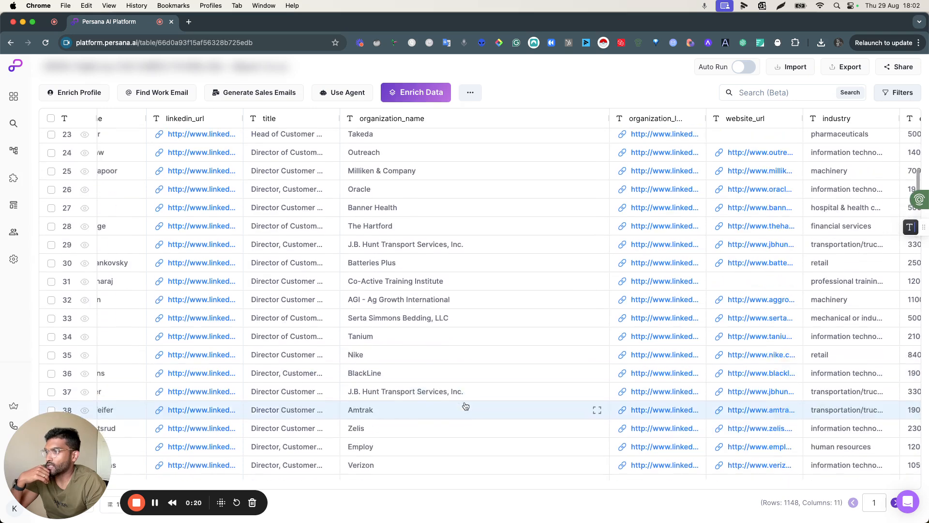
scroll(484, 387, up, 20)
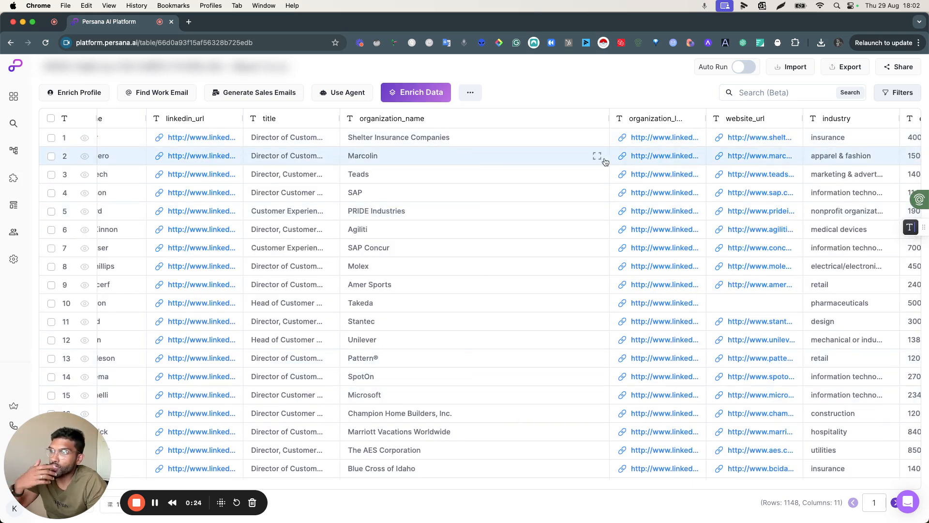
drag(609, 121, 508, 122)
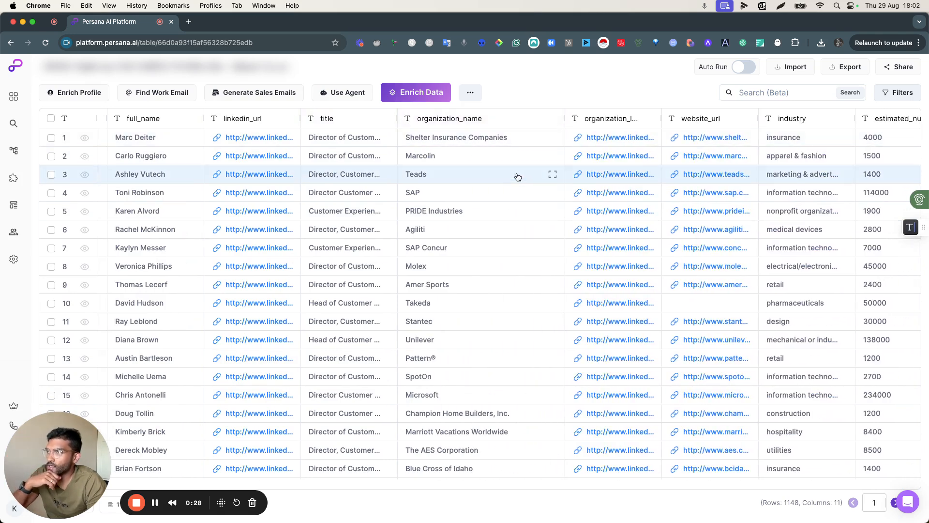
scroll(609, 178, right, 5)
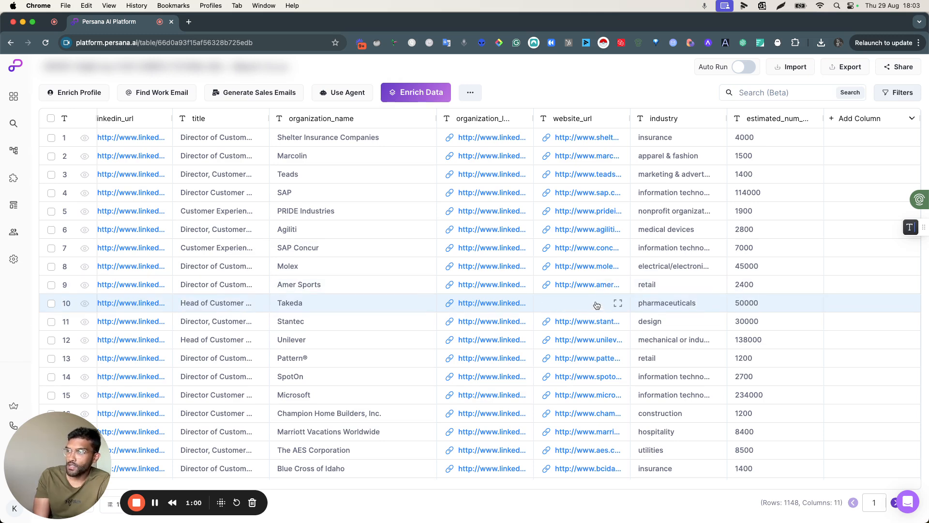
Filter the table to rows where website_url is empty and look through the matching rows.
click(896, 93)
click(713, 134)
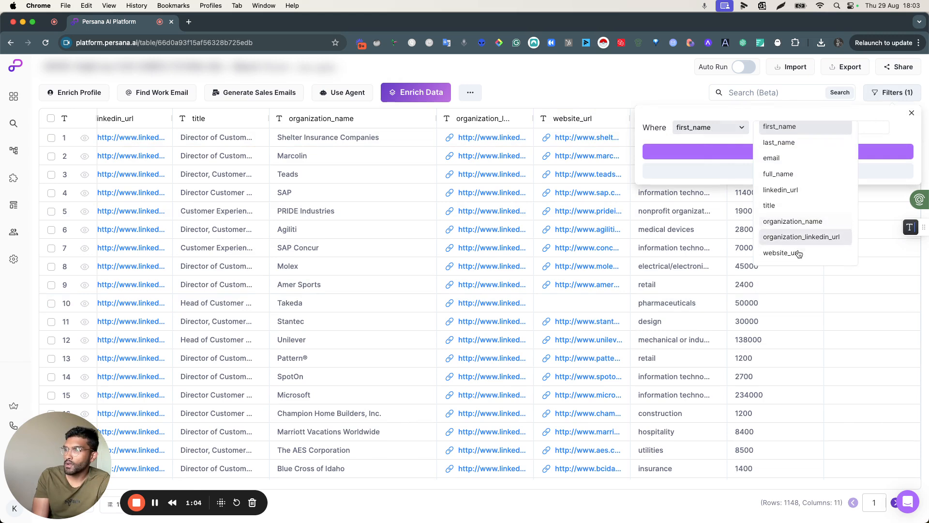
click(772, 246)
click(776, 127)
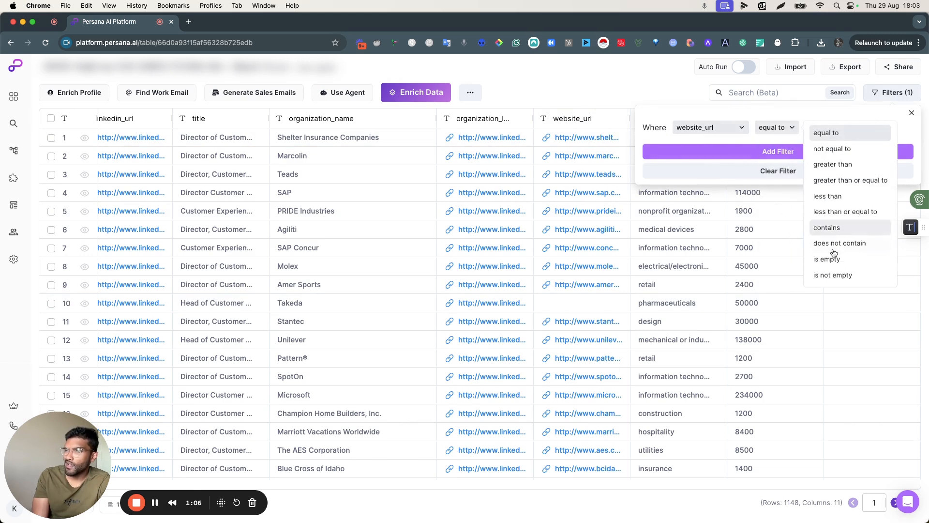
click(770, 257)
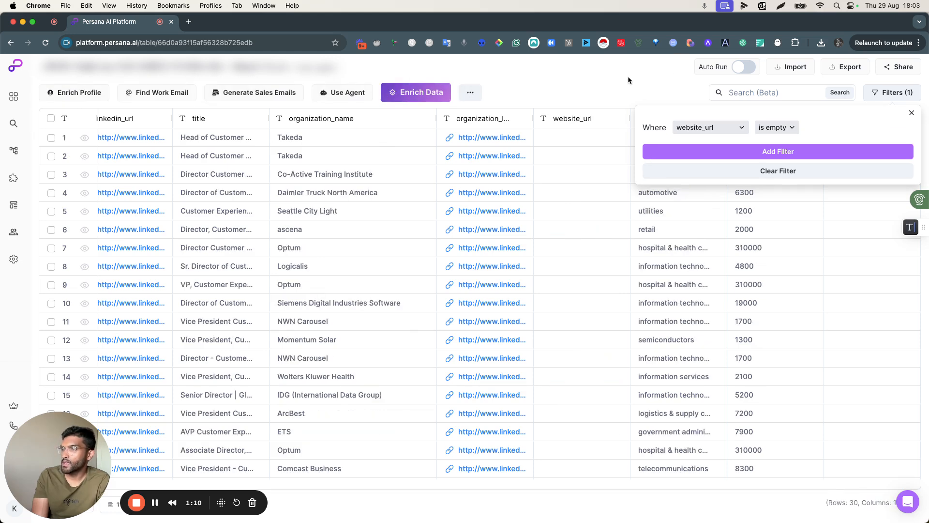
scroll(813, 336, down, 5)
click(912, 113)
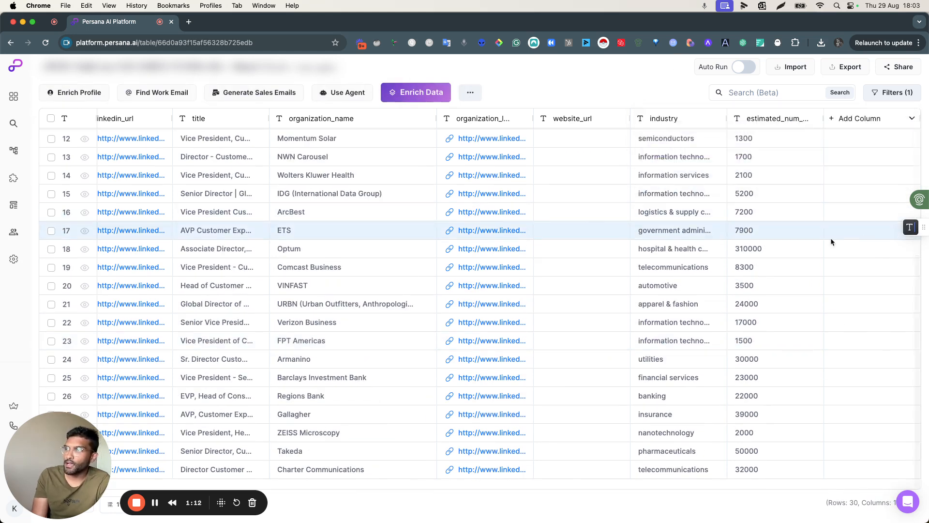
scroll(697, 229, up, 5)
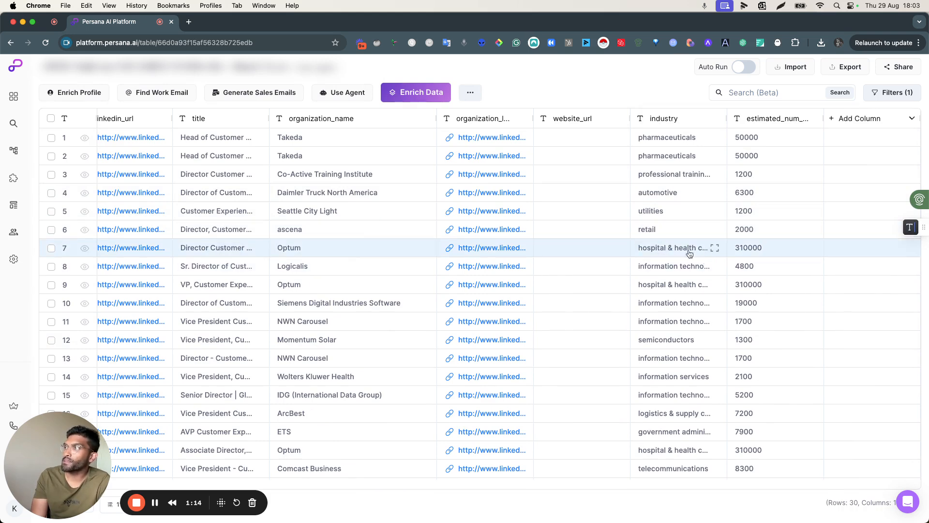
scroll(701, 255, down, 5)
scroll(748, 251, up, 5)
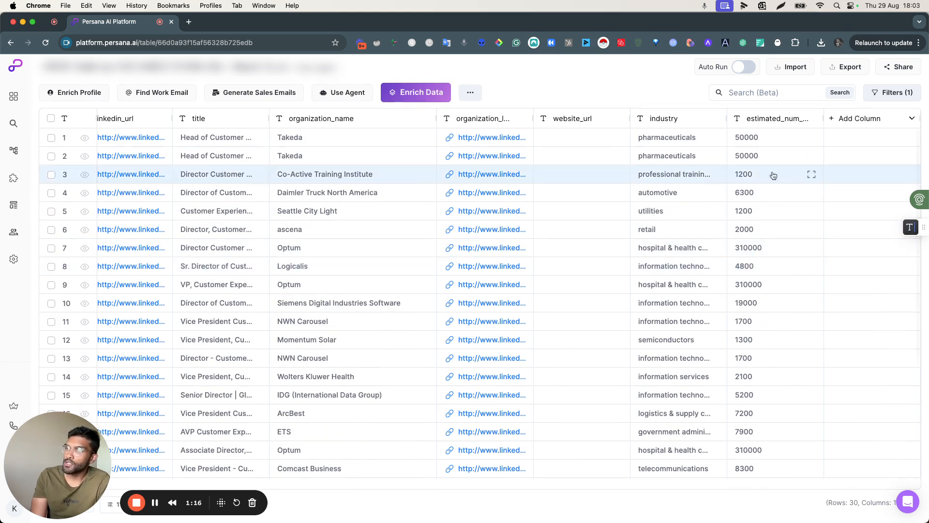
Add a formula column generated from the prompt "Get the domain from" the email column, and save it to the table.
click(866, 124)
click(850, 161)
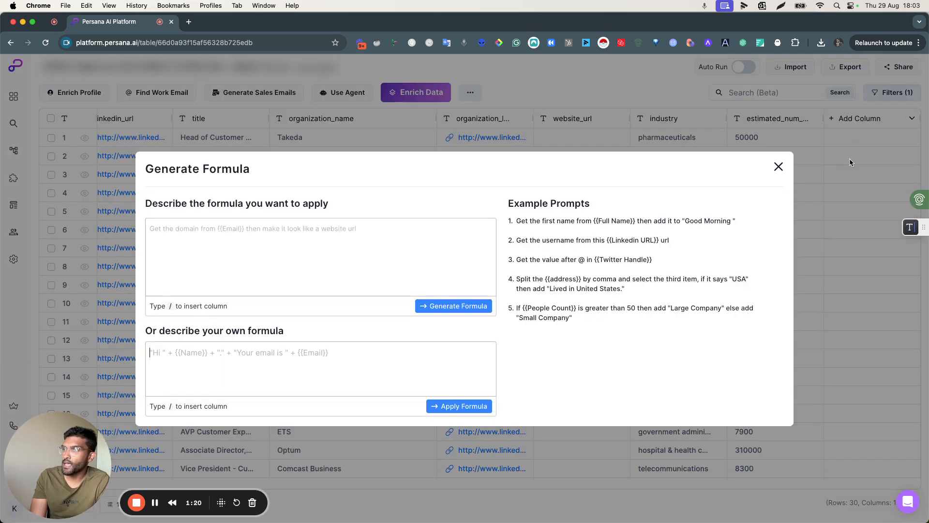
click(355, 255)
text(Get the)
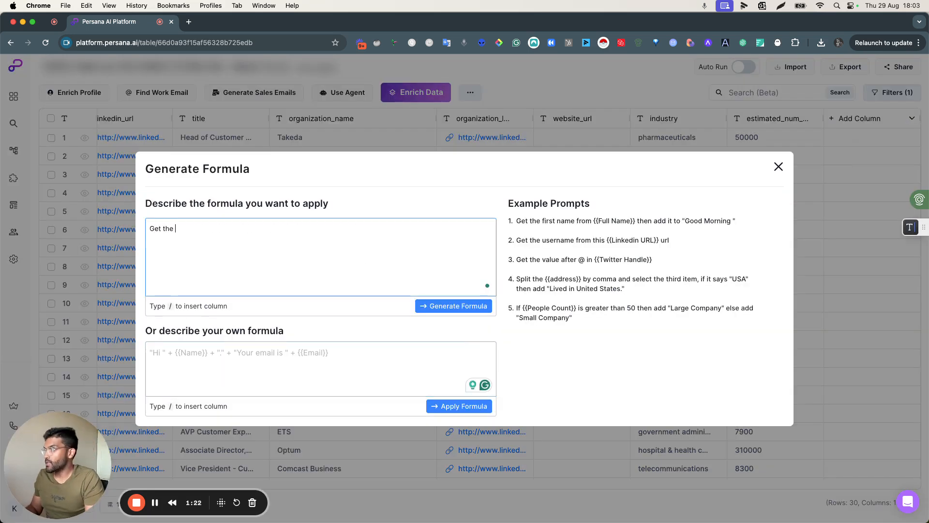
text( domain from /)
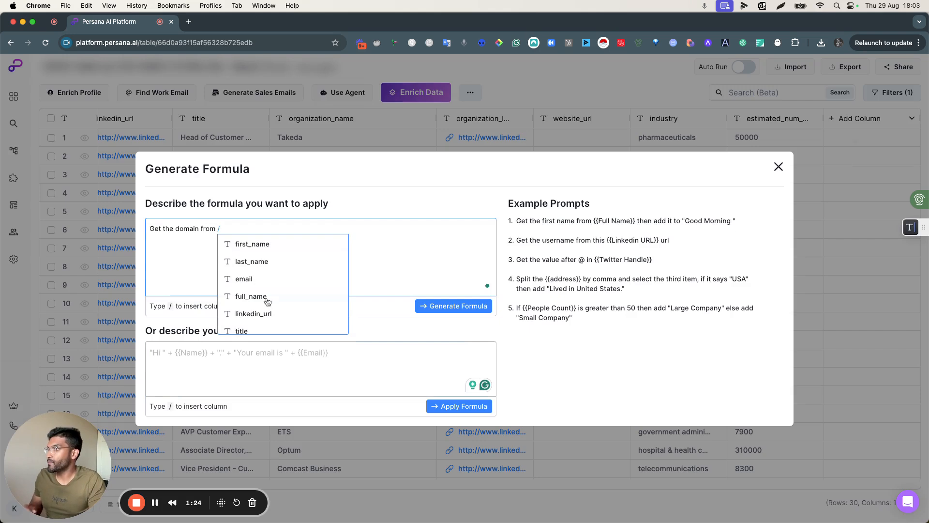
click(265, 280)
click(456, 307)
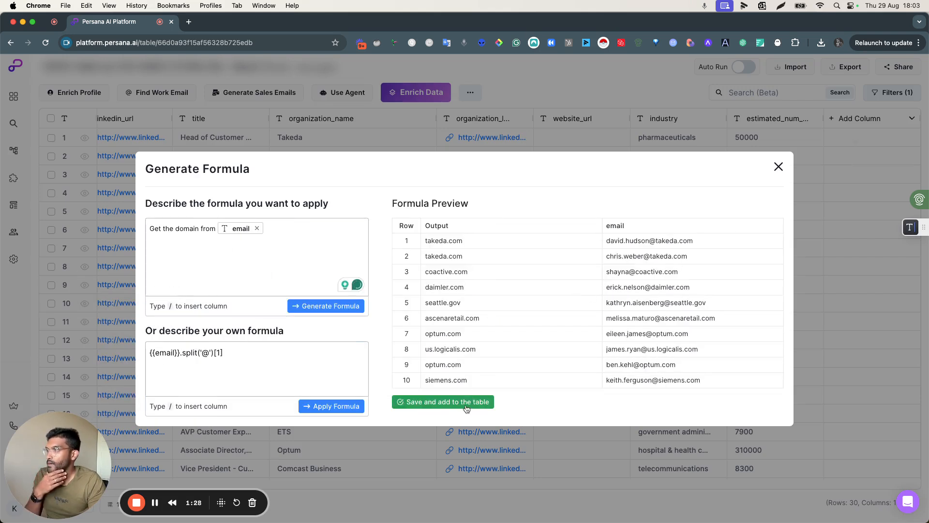
click(466, 406)
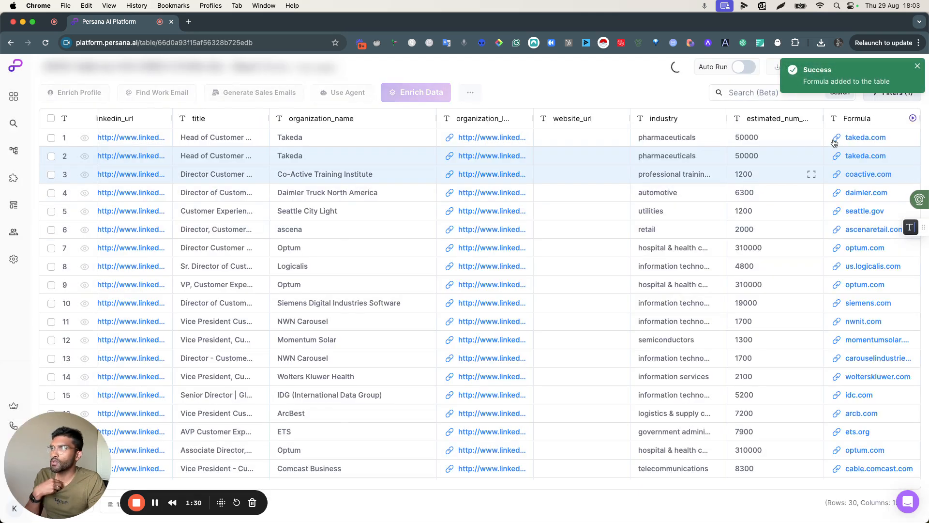
Rename the new Formula column as "Missing websites".
click(746, 116)
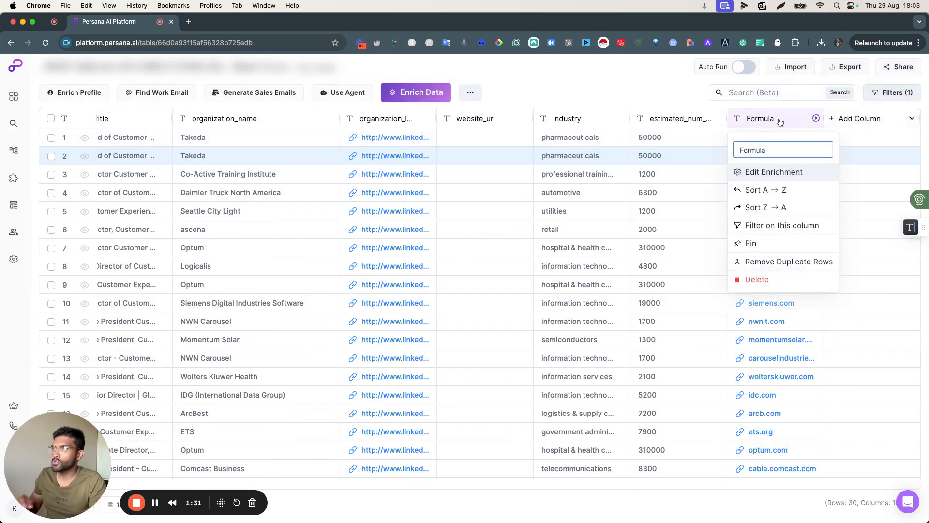
double_click(771, 154)
text(Missing webs)
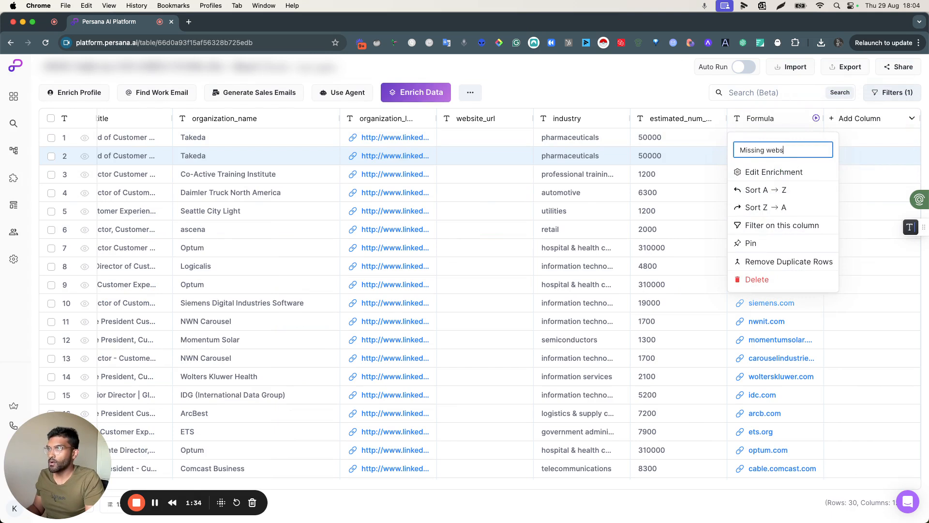
text(ites)
key(Return)
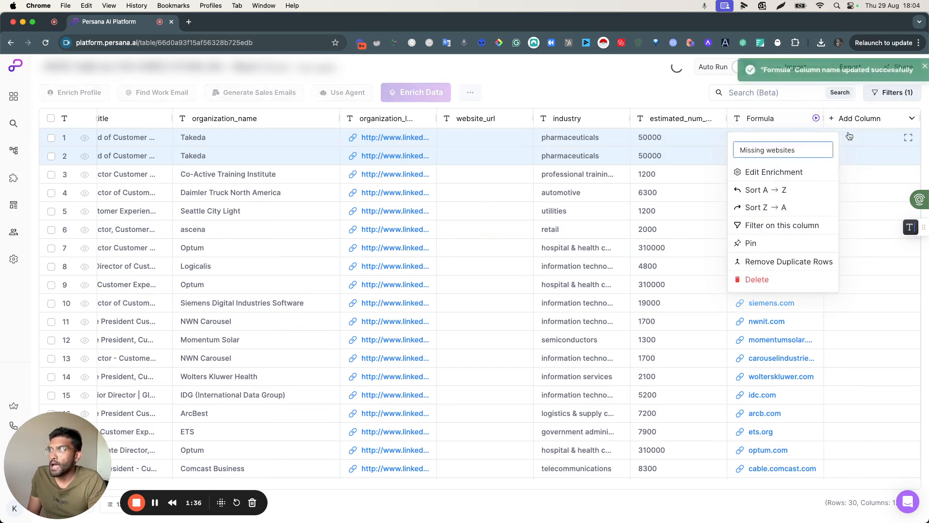
Clear the website_url filter from the table.
click(877, 125)
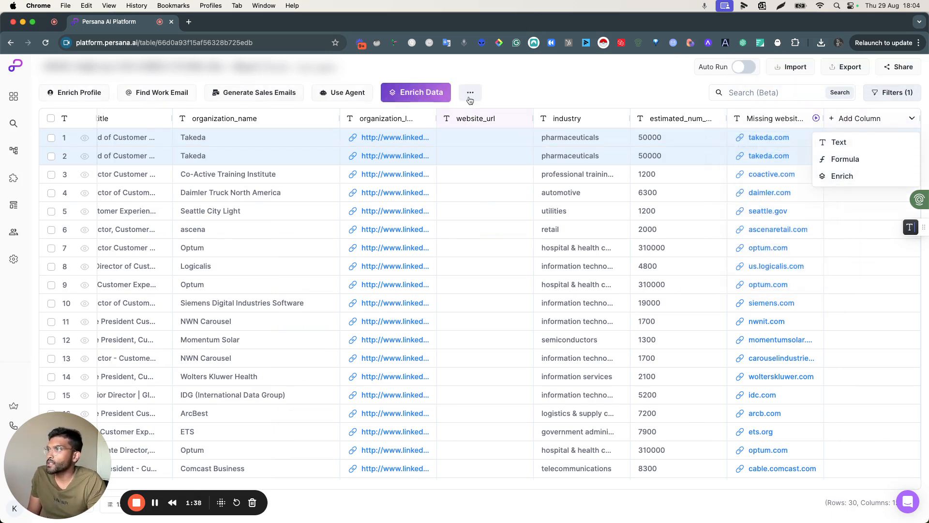
click(893, 92)
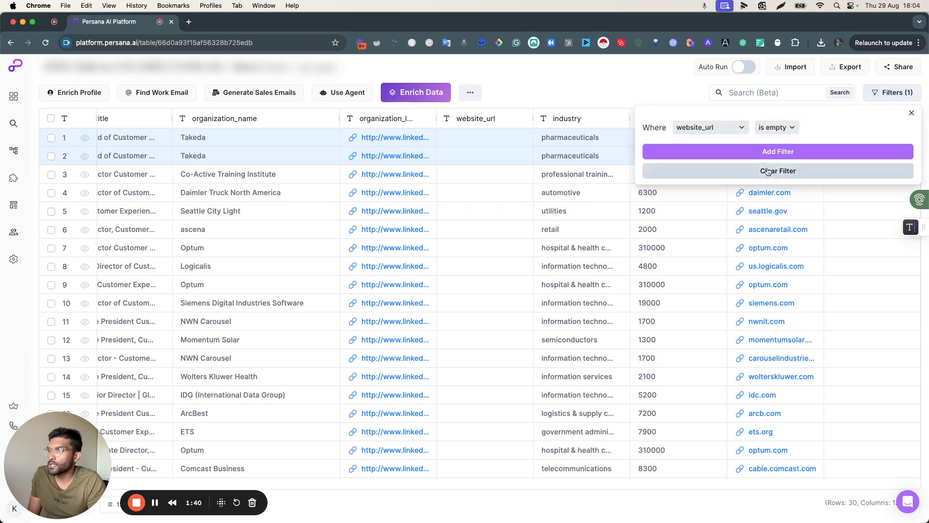
click(769, 170)
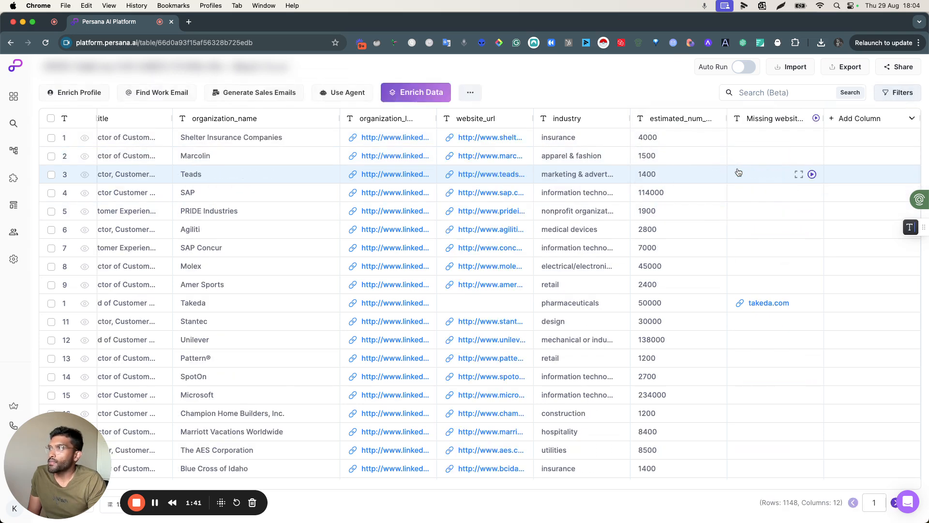
Set up a column merge named "Final website" with website_url as its first input.
click(469, 93)
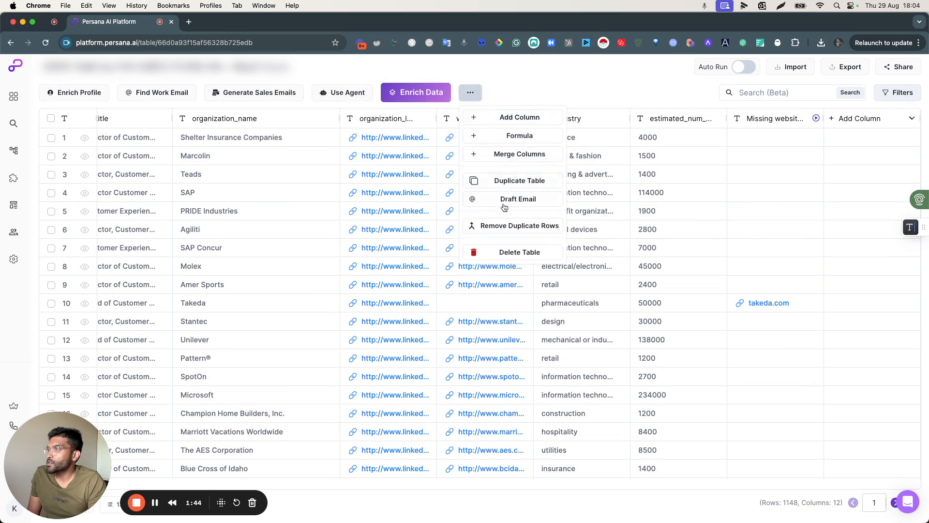
click(537, 154)
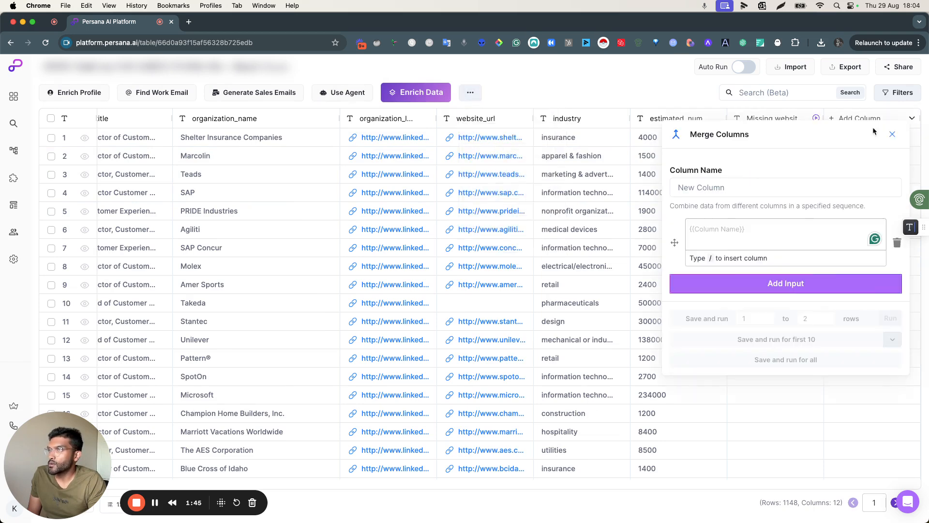
click(708, 188)
text(Final website)
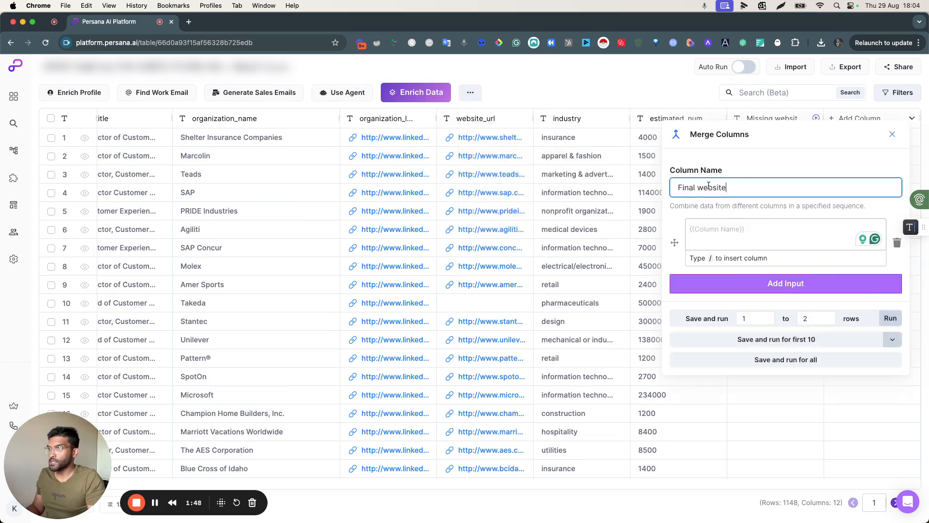
click(739, 234)
text(/)
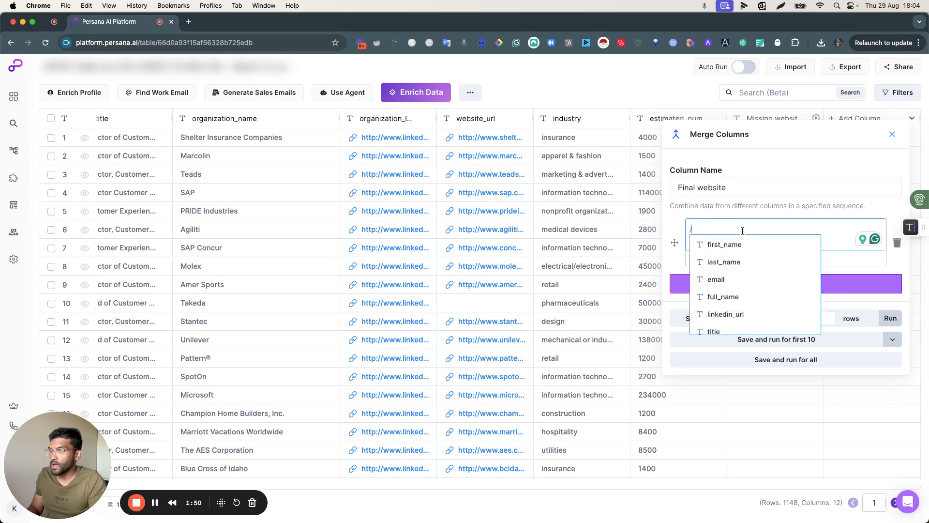
scroll(740, 291, down, 5)
click(739, 303)
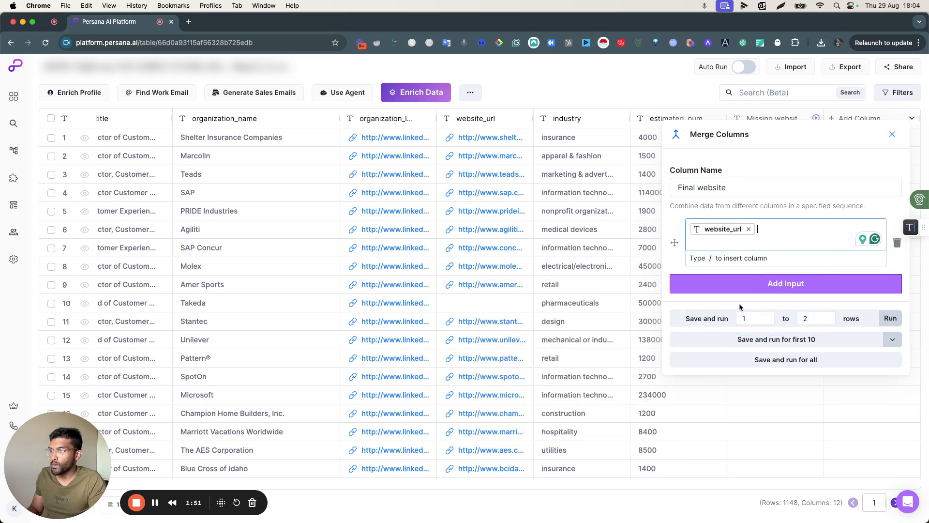
Add Missing websites as the second merge input and run the merge for all rows.
click(763, 288)
text(/)
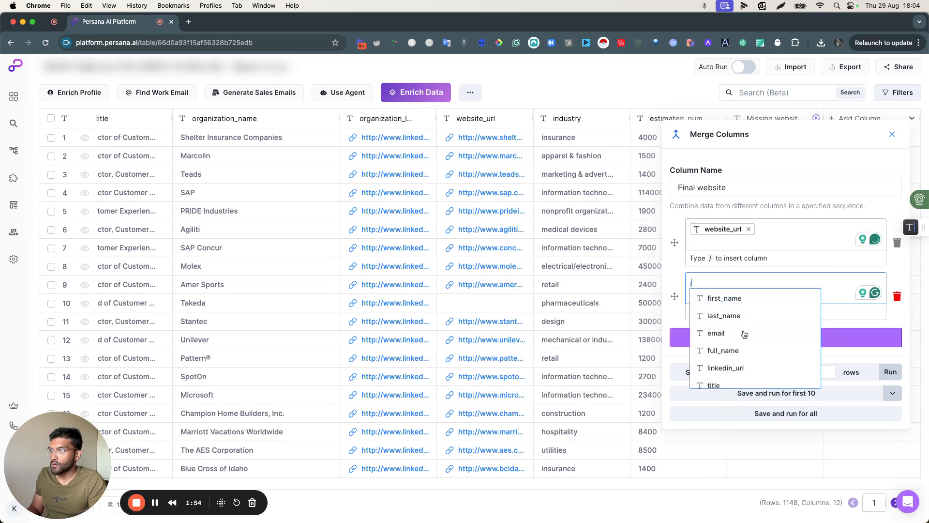
scroll(715, 382, down, 5)
click(714, 383)
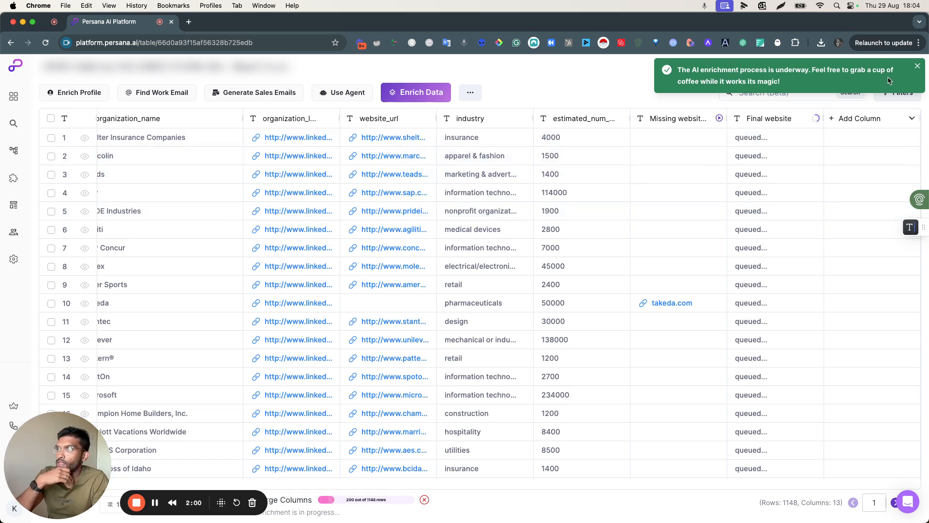
click(917, 69)
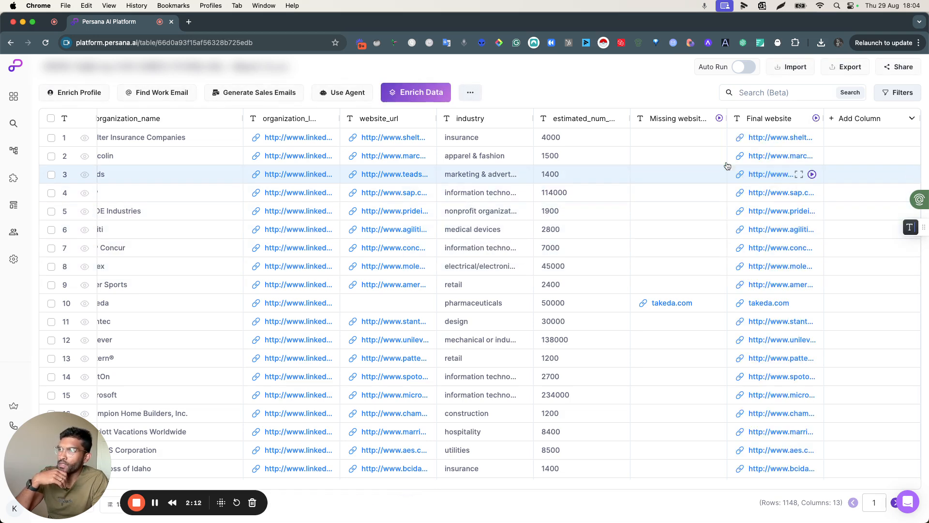
Delete the Missing websites and website_url columns from the table.
click(659, 118)
click(666, 289)
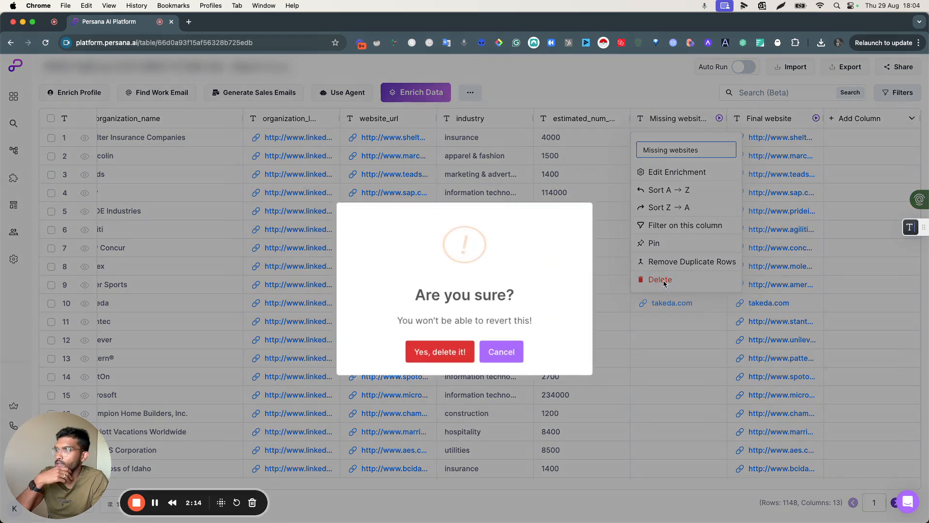
click(430, 351)
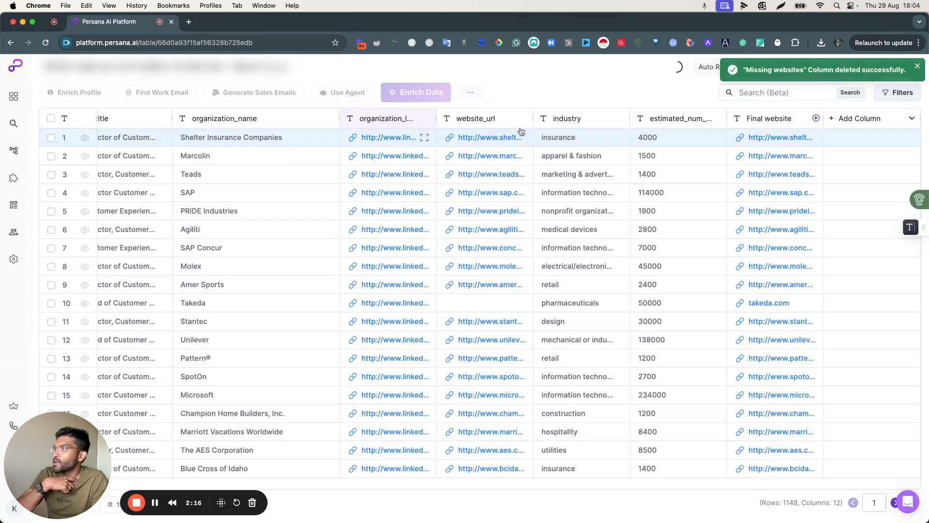
click(505, 118)
click(469, 261)
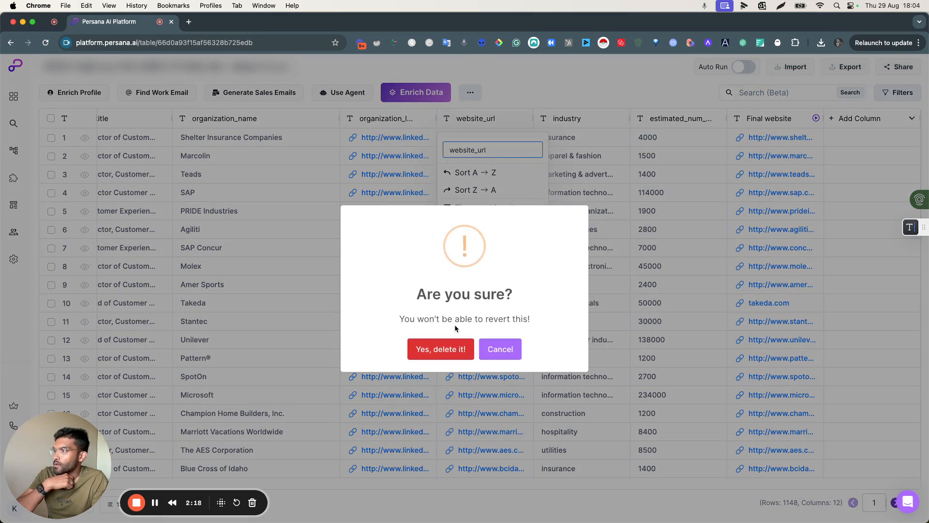
click(457, 347)
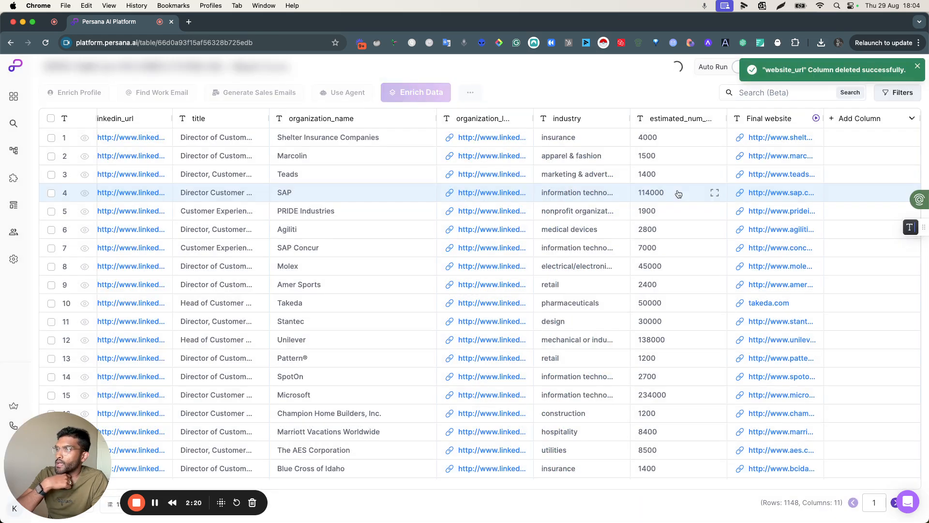
Start a new Persana Agent enrichment column in the table.
click(858, 122)
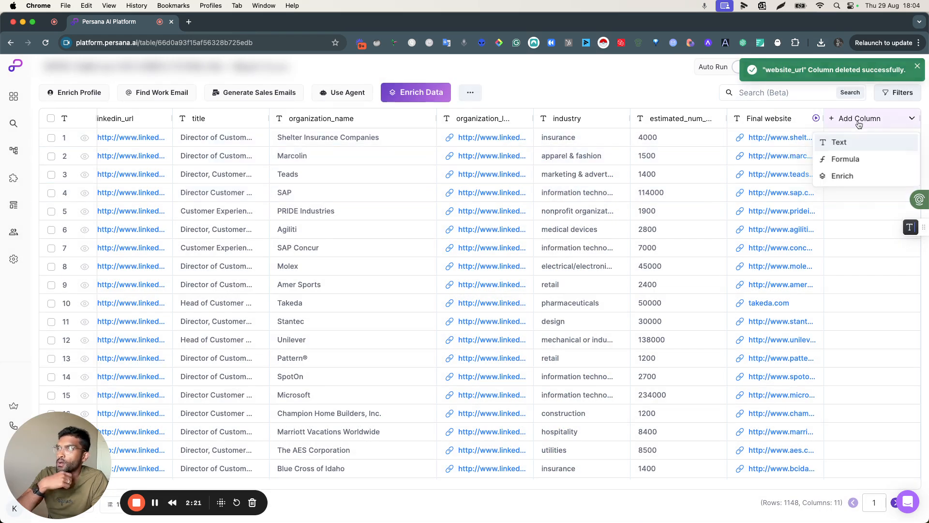
click(837, 177)
click(385, 224)
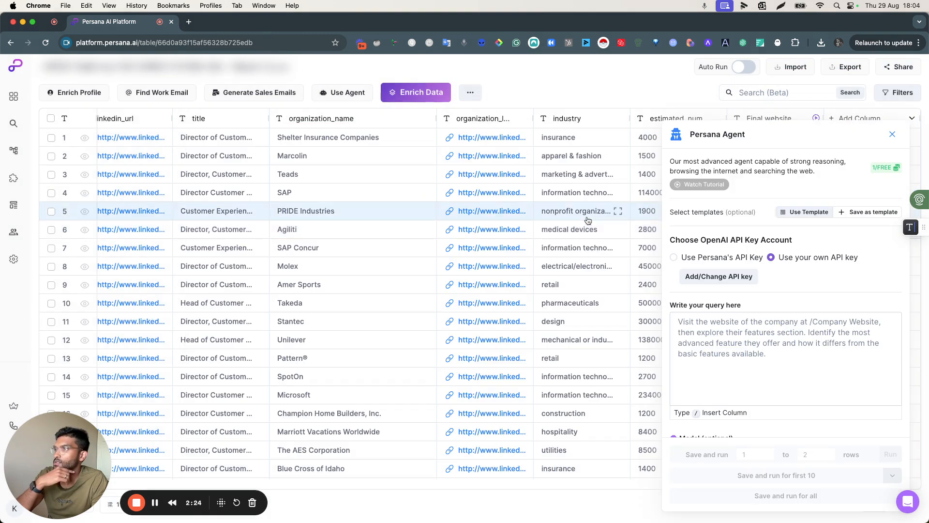
Apply the saved "Find company name" agent preset with Final website as its input column.
click(805, 212)
click(397, 175)
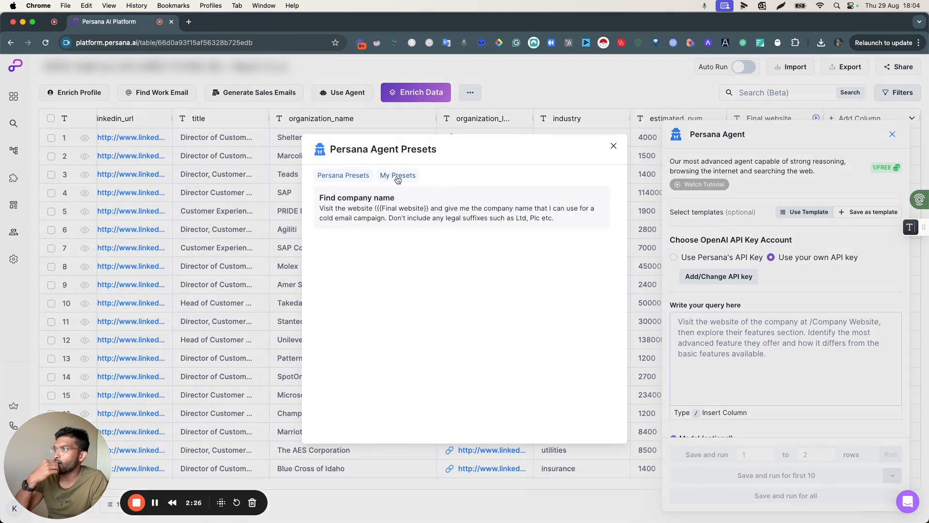
click(425, 207)
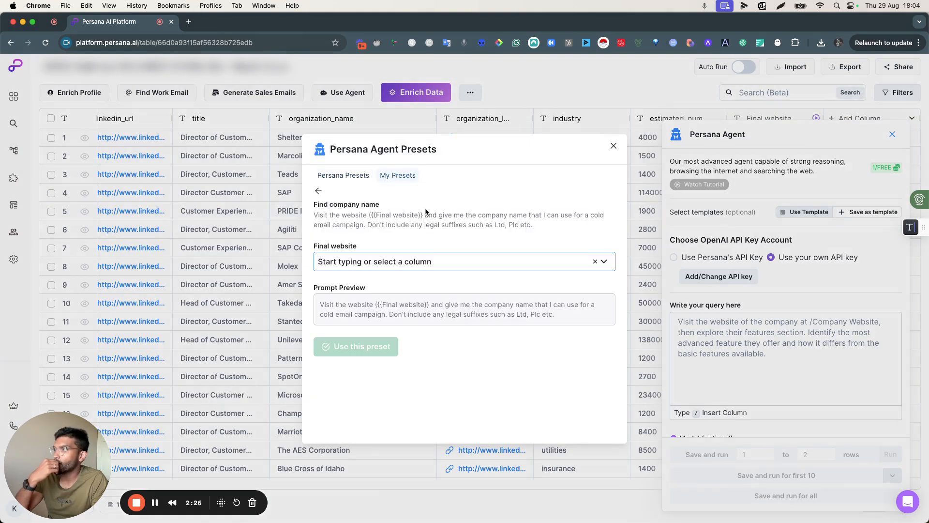
click(407, 266)
scroll(384, 326, down, 3)
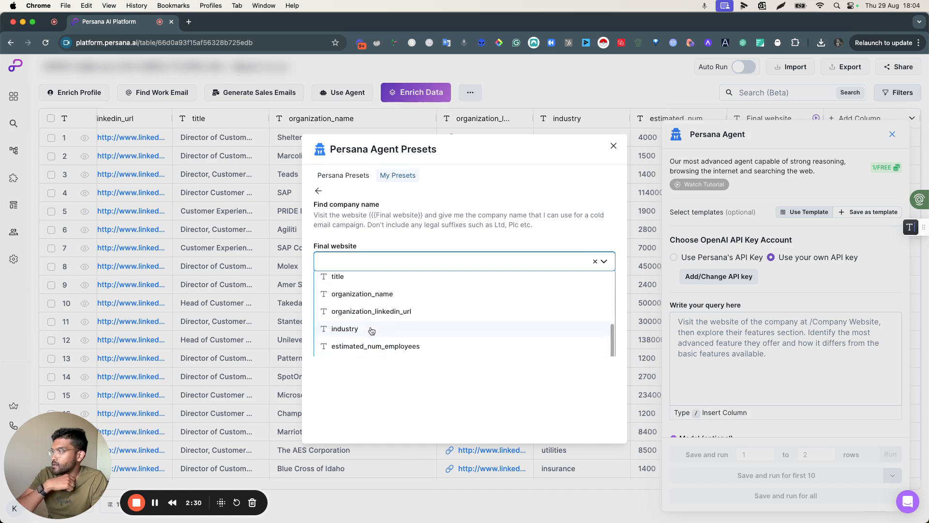
click(383, 278)
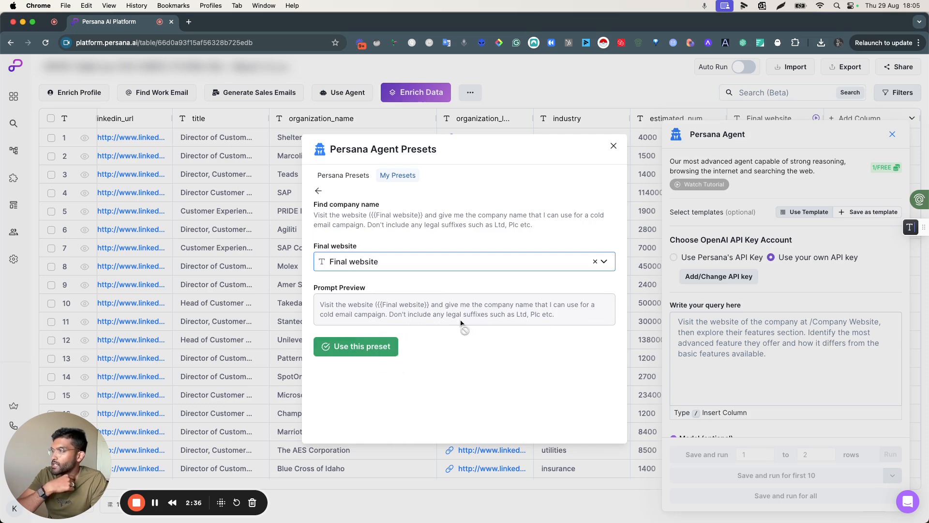
click(387, 346)
Set the agent's model to GPT-4 Omega Mini and run the enrichment for rows 1 to 50.
scroll(794, 325, down, 3)
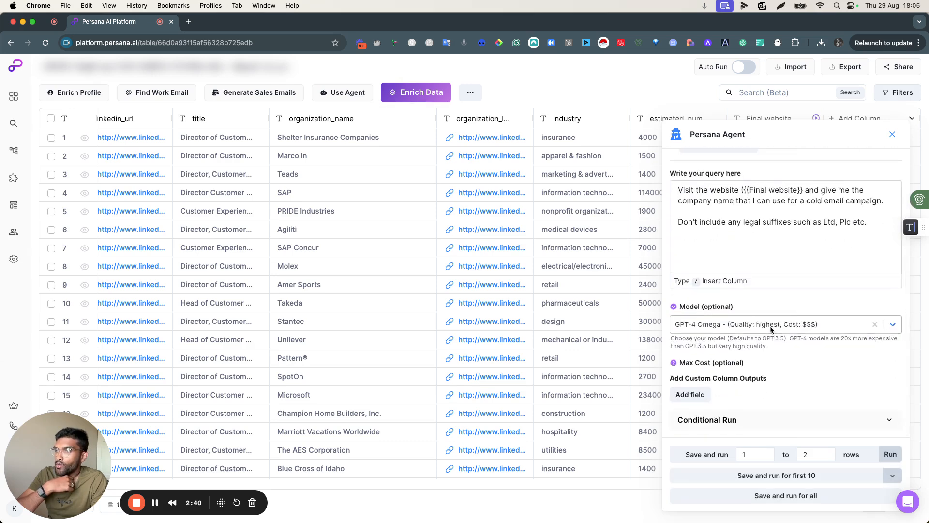
click(771, 329)
click(783, 381)
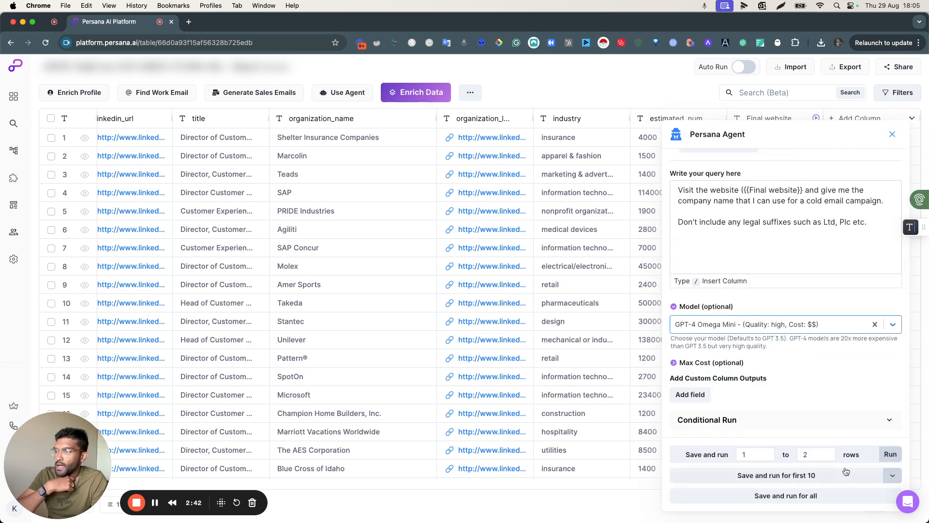
click(822, 457)
key(BackSpace)
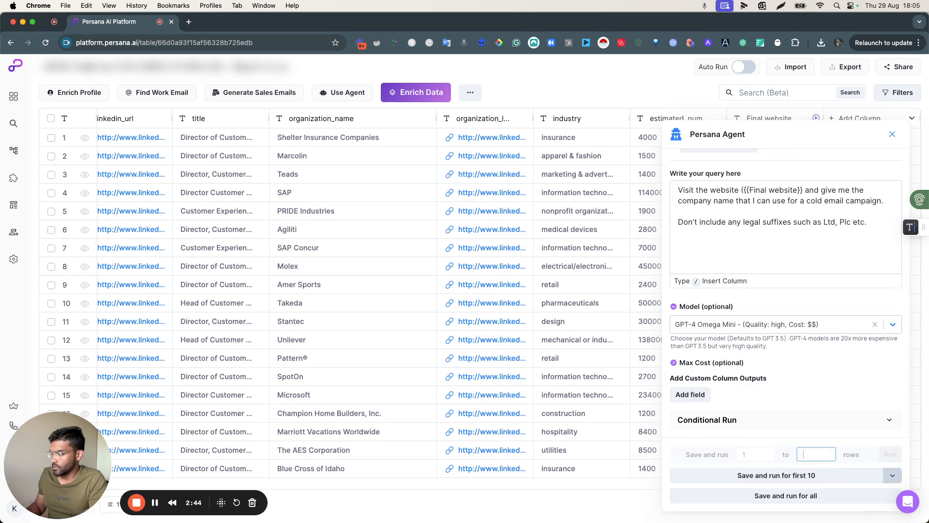
text(50)
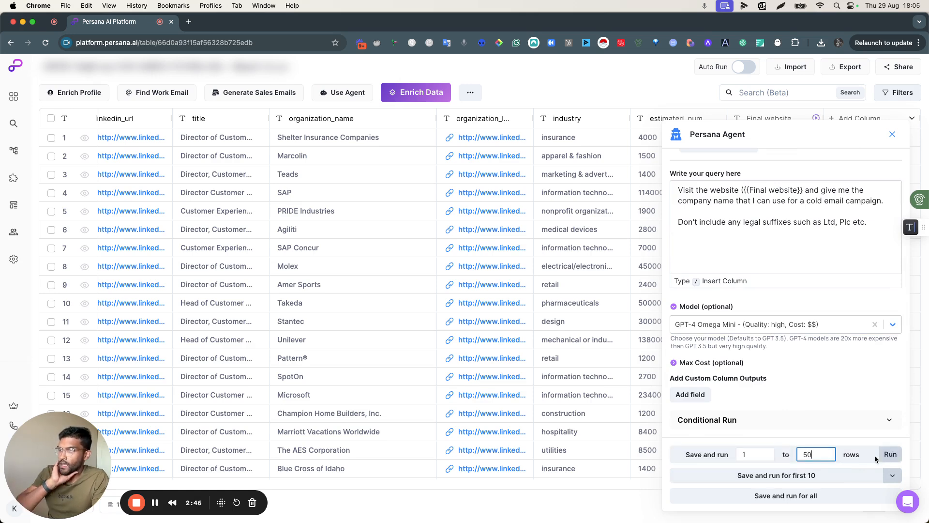
click(892, 460)
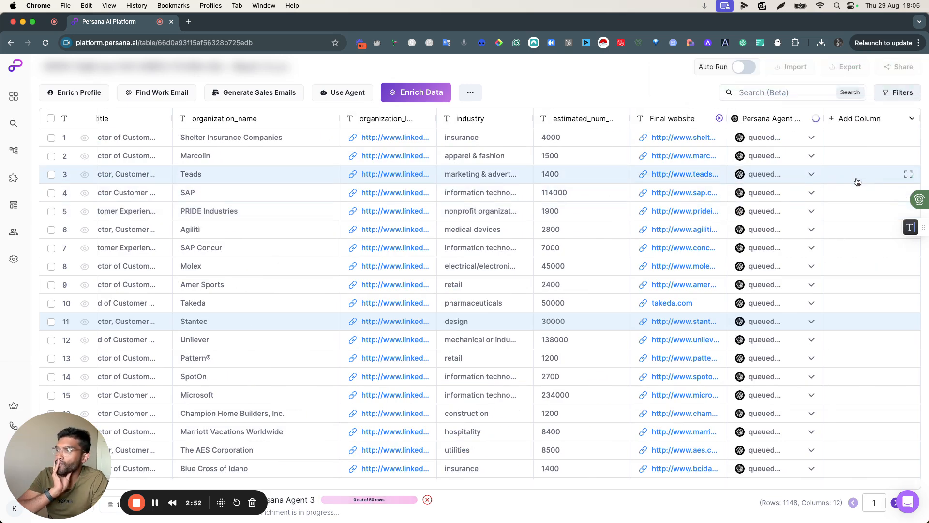
Widen the Persana Agent V3 column so the full company names fit.
scroll(840, 216, down, 2)
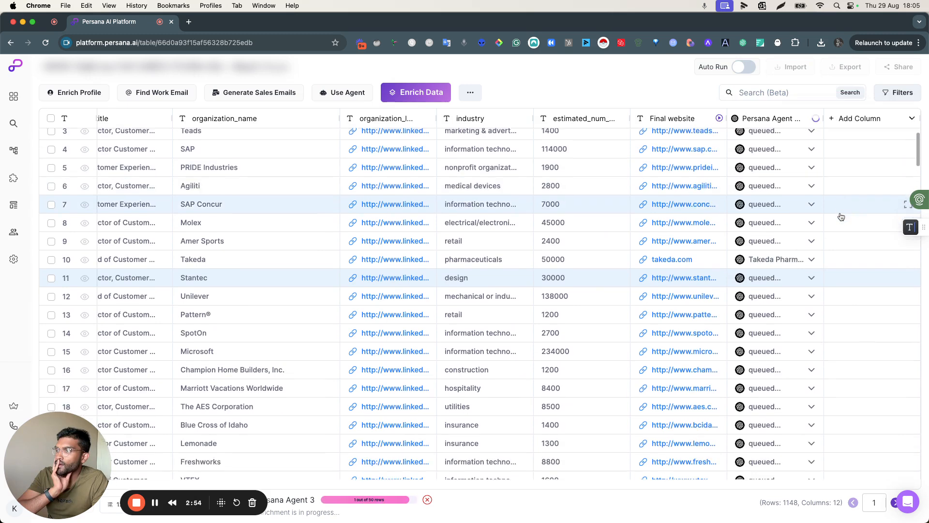
scroll(841, 217, up, 2)
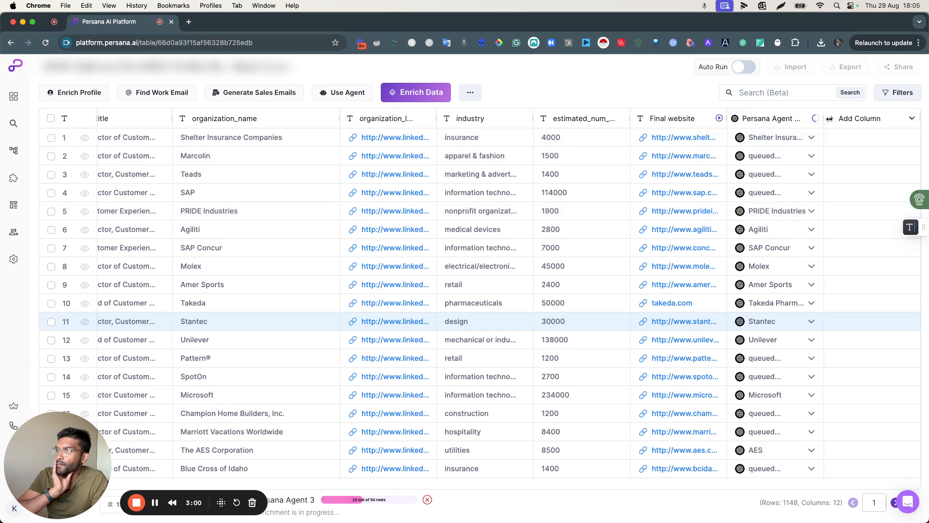
drag(823, 121, 889, 125)
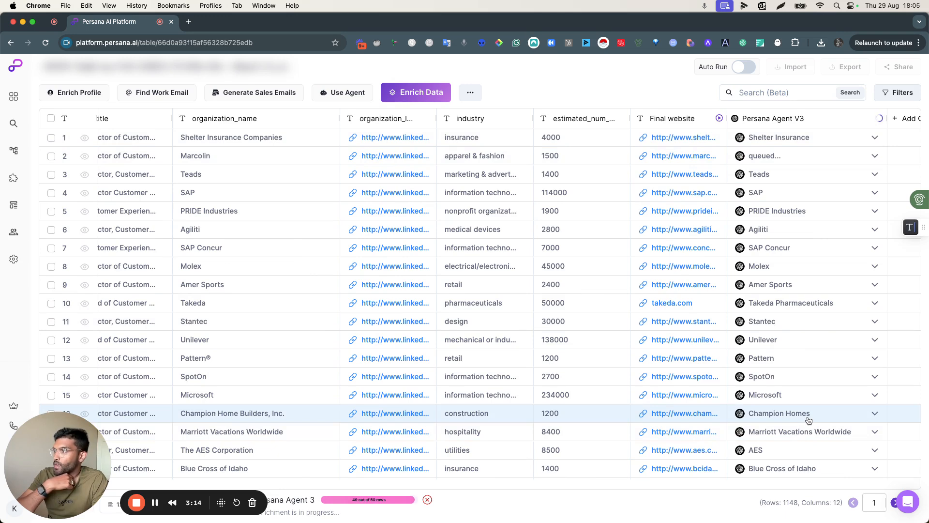
Review the generated company names and inspect the answer details for Takeda in row 23.
scroll(808, 405, down, 2)
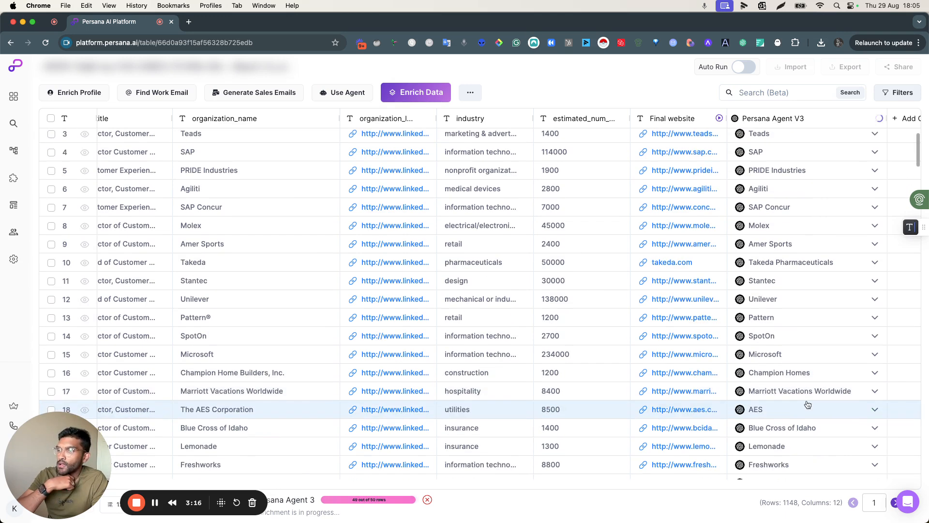
scroll(807, 405, down, 3)
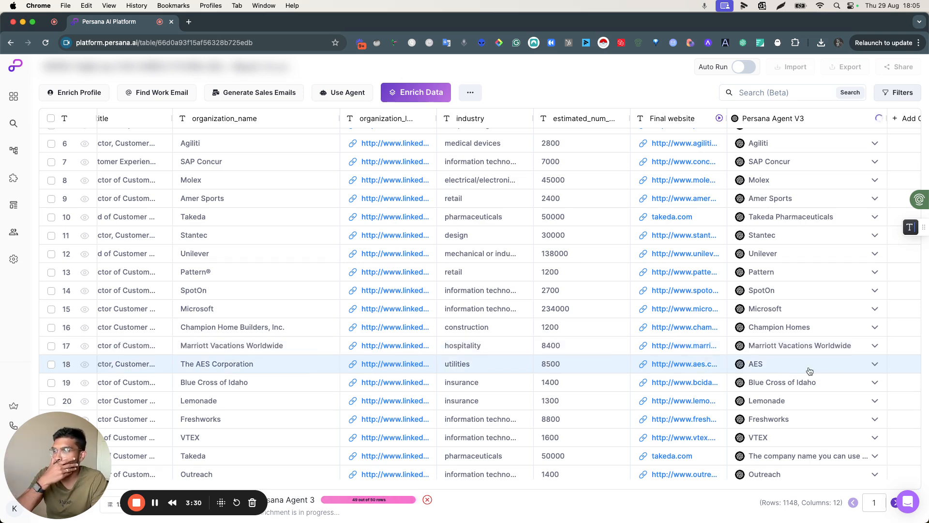
scroll(809, 370, down, 5)
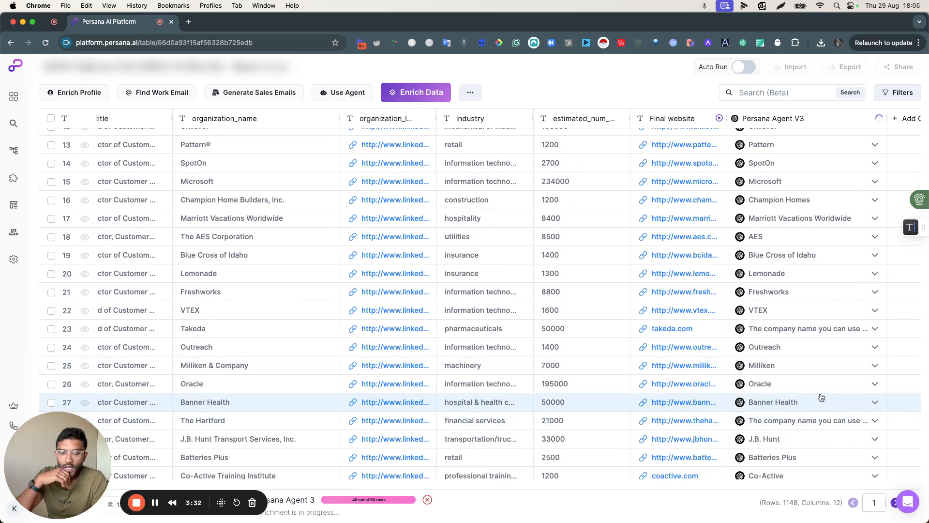
click(831, 334)
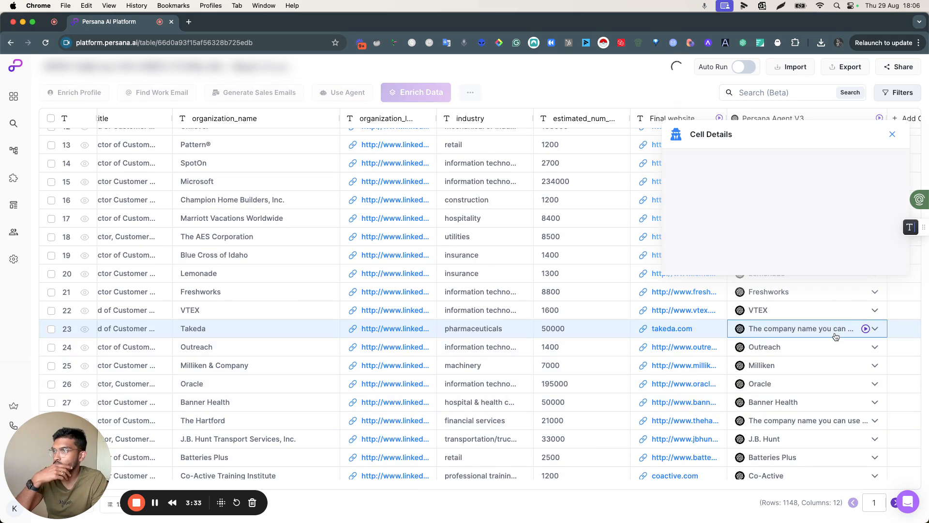
scroll(834, 321, down, 1)
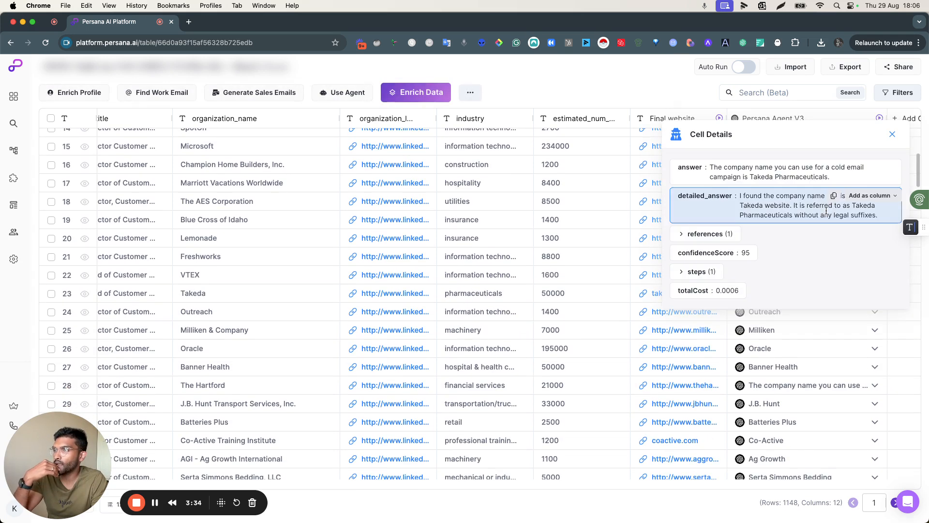
click(892, 137)
Edit the Persana Agent V3 enrichment and append "Output only the company name and nothing else." to its query.
scroll(801, 215, up, 5)
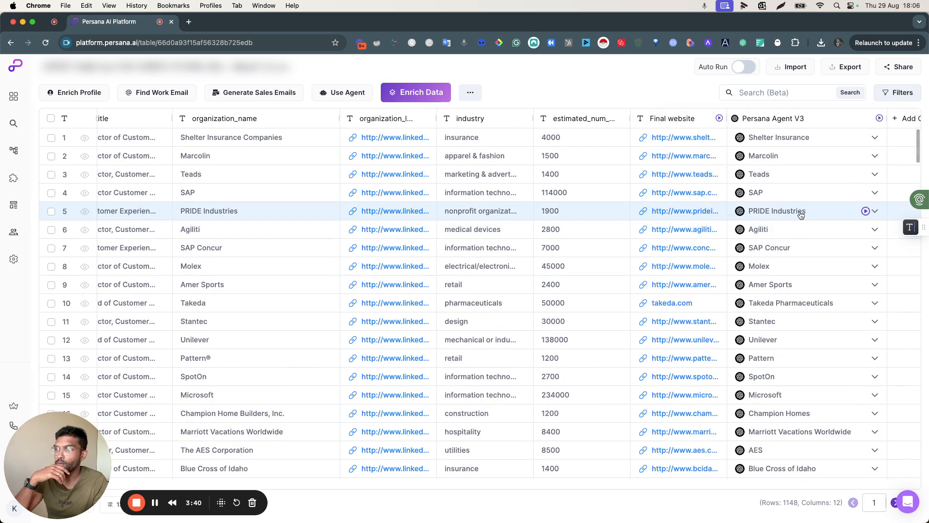
click(772, 118)
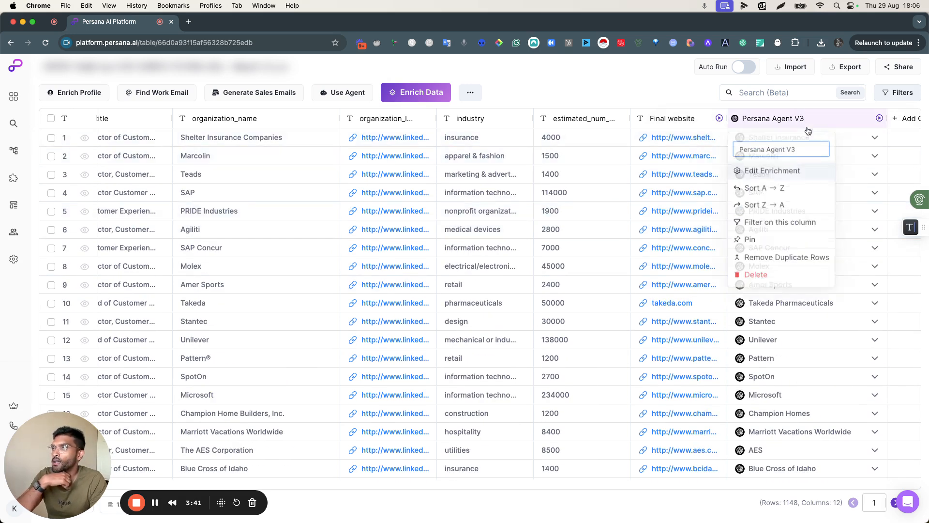
click(775, 173)
click(871, 353)
key(Return)
key(Return)
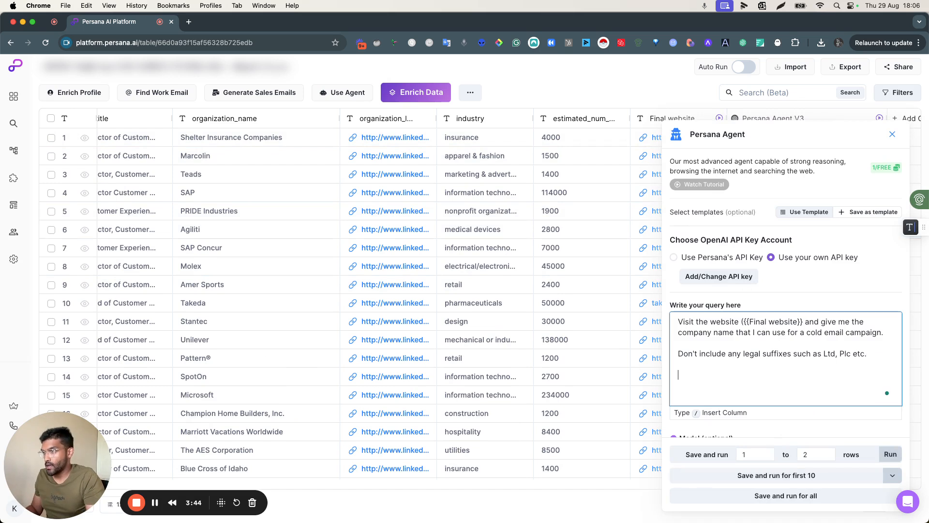
text(Output onl)
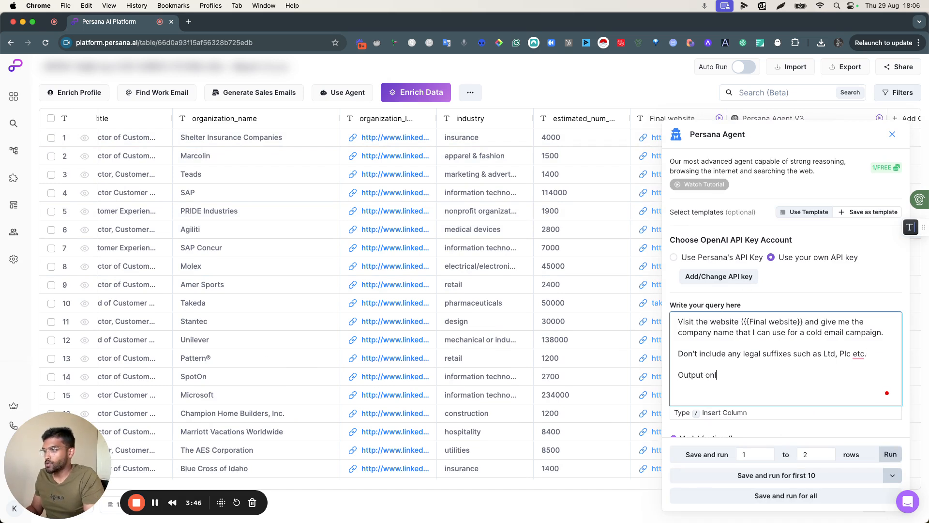
text(y the company name an)
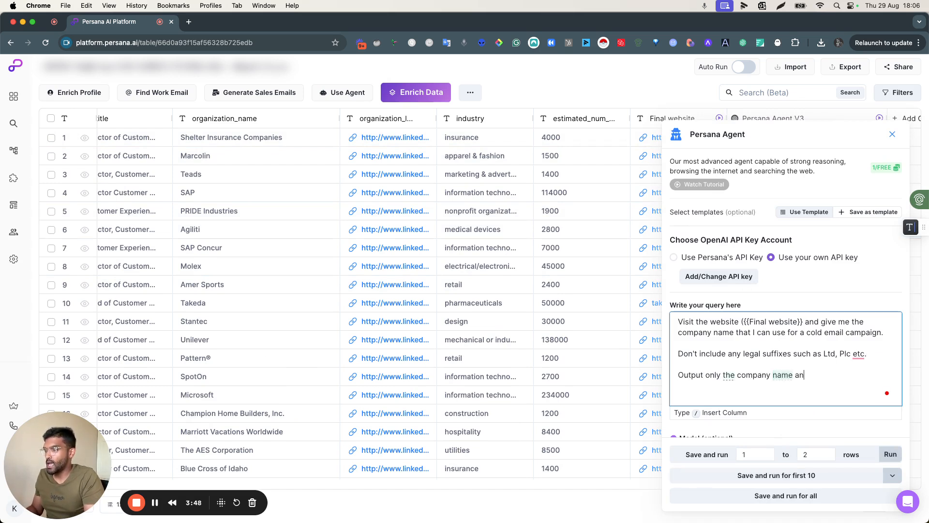
text(d nothing el)
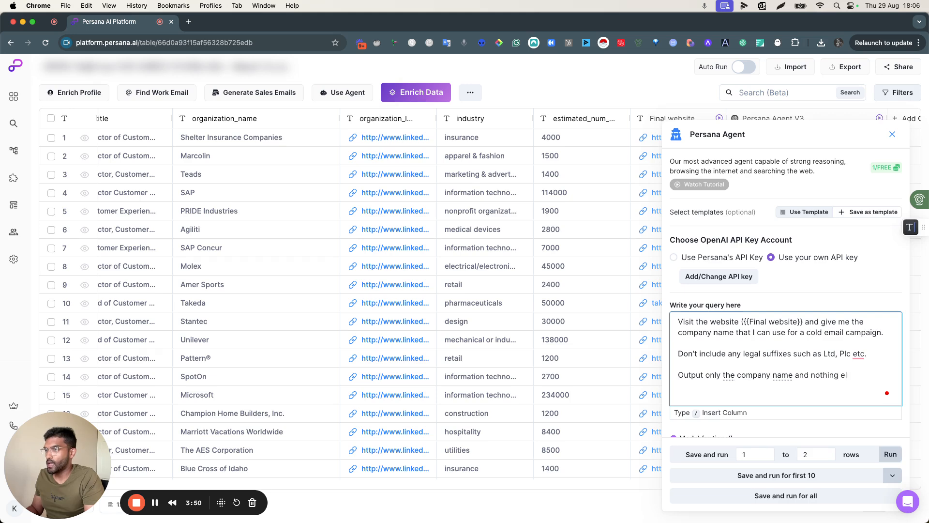
text(se.)
Rerun the edited agent enrichment for rows 1 to 25.
scroll(854, 420, down, 3)
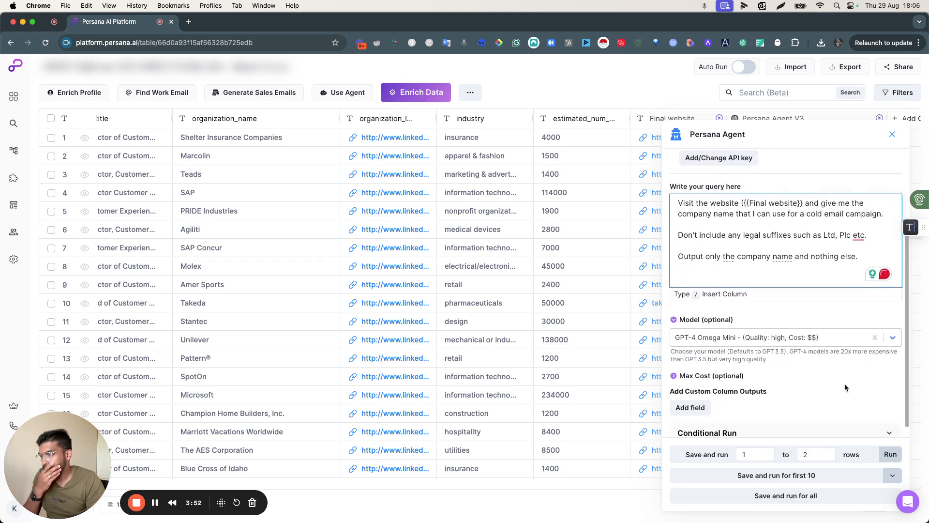
click(819, 455)
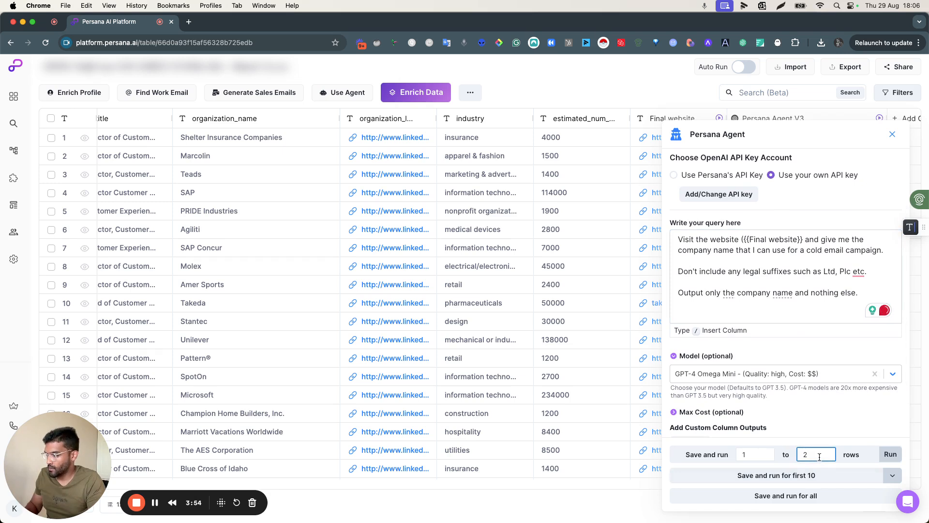
click(889, 455)
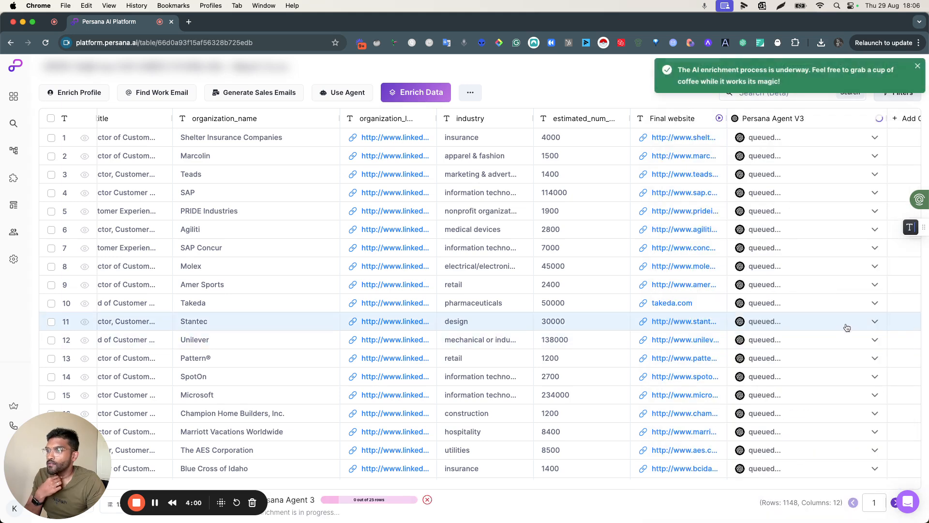
Widen the Final website column slightly to show more of each URL.
scroll(856, 260, right, 2)
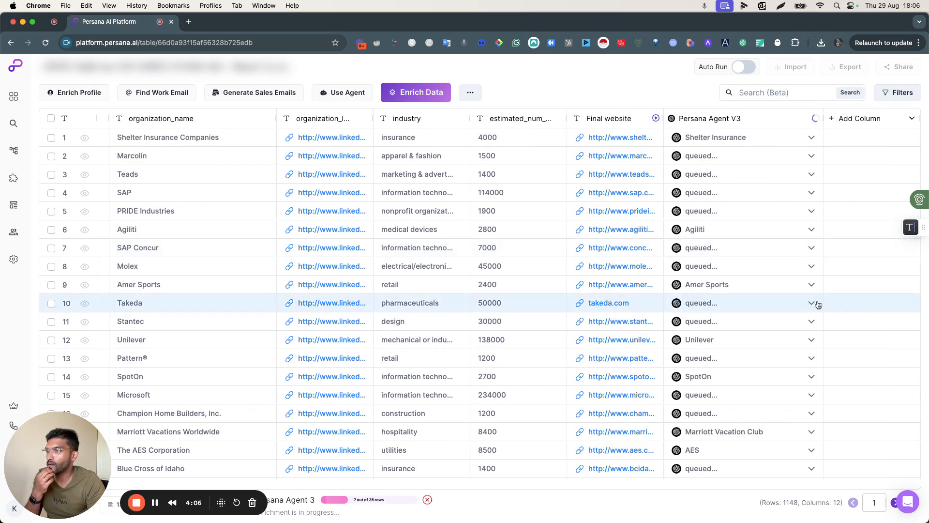
scroll(784, 312, down, 1)
scroll(786, 314, down, 1)
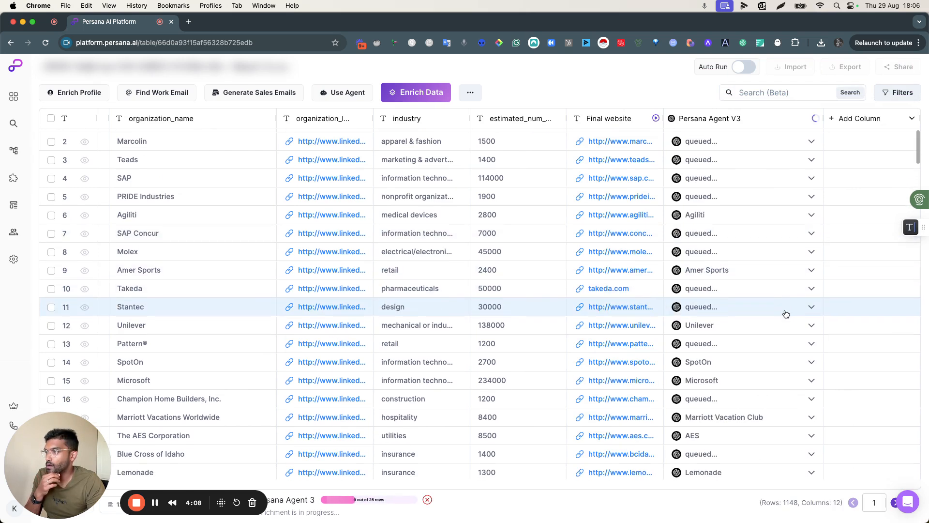
scroll(785, 313, up, 1)
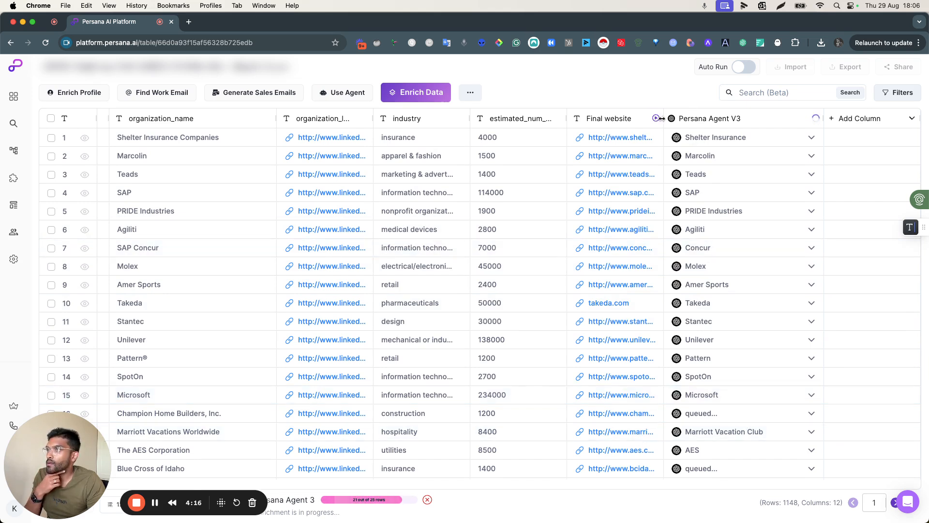
mouse_move(663, 121)
mouse_down()
mouse_move(762, 127)
mouse_move(673, 126)
mouse_up()
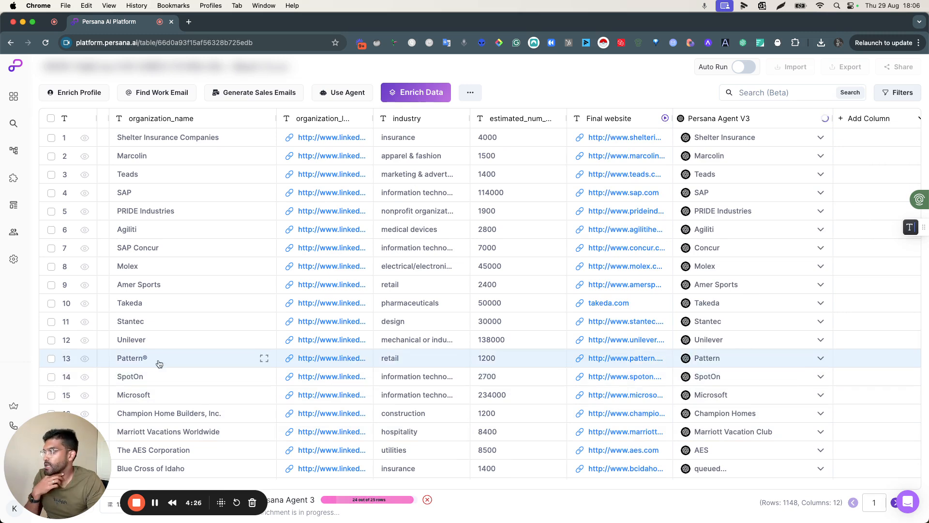
Compare the regenerated company names with the organization_name values down the table.
scroll(755, 351, down, 10)
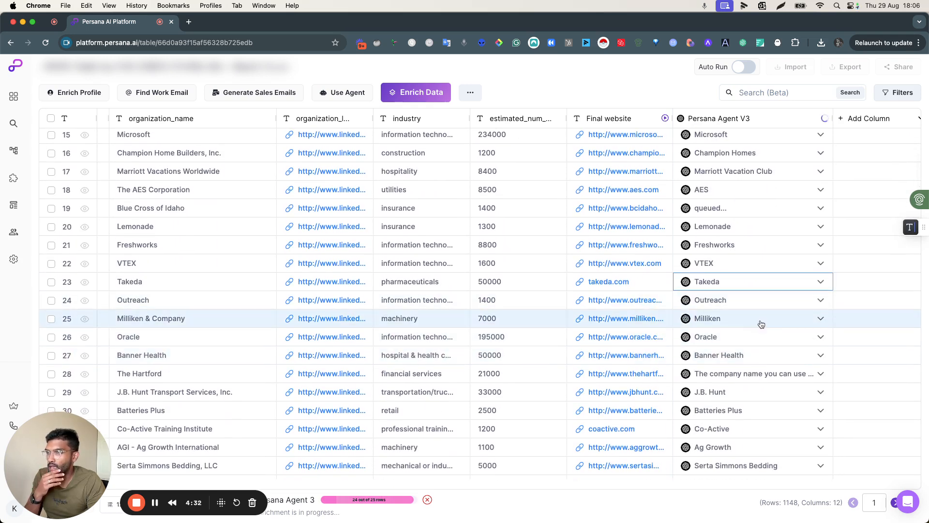
scroll(748, 223, up, 2)
scroll(749, 229, up, 10)
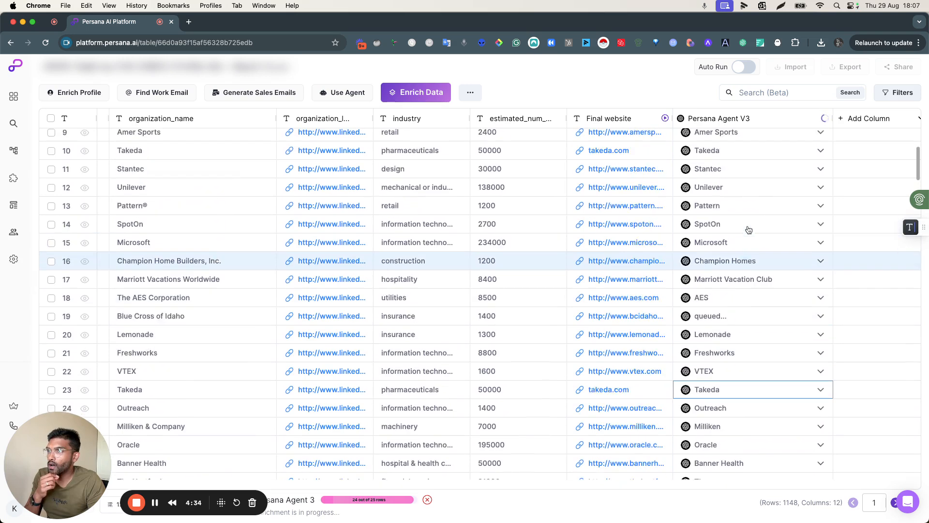
scroll(747, 232, down, 12)
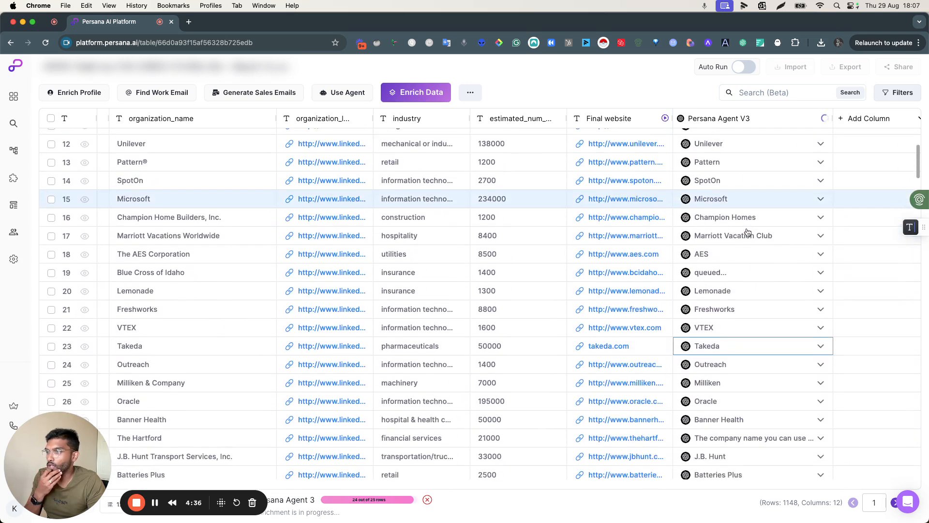
Review the agent's company names in the rows further down and inspect the full agent answer for J.B. Hunt in row 29.
scroll(747, 231, down, 5)
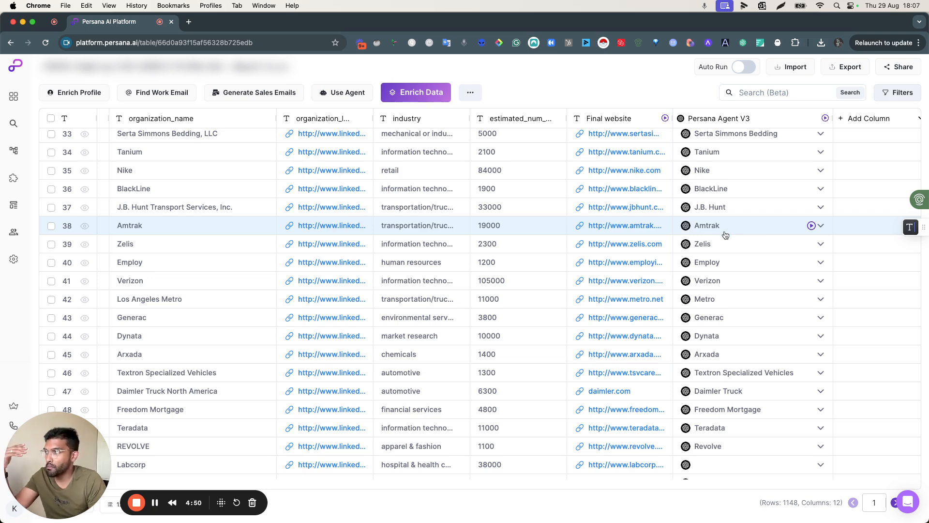
scroll(265, 247, left, 1)
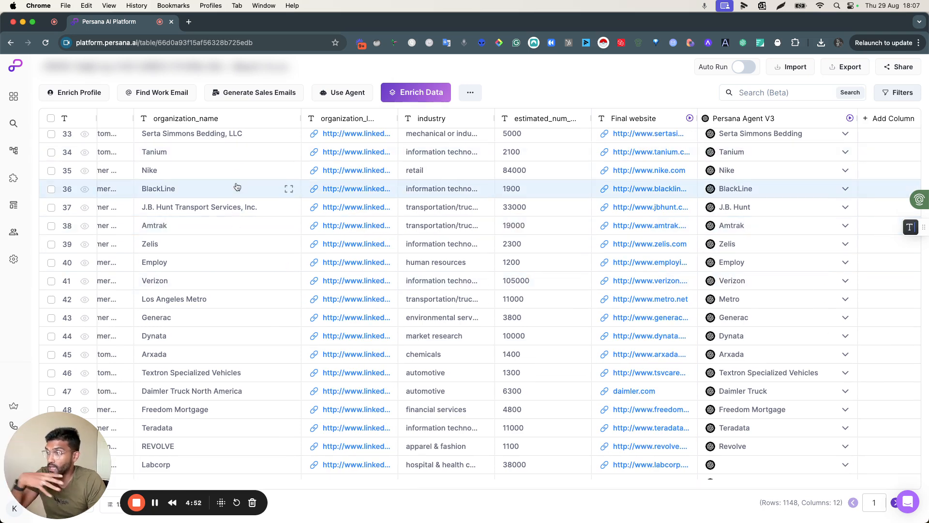
scroll(237, 187, up, 2)
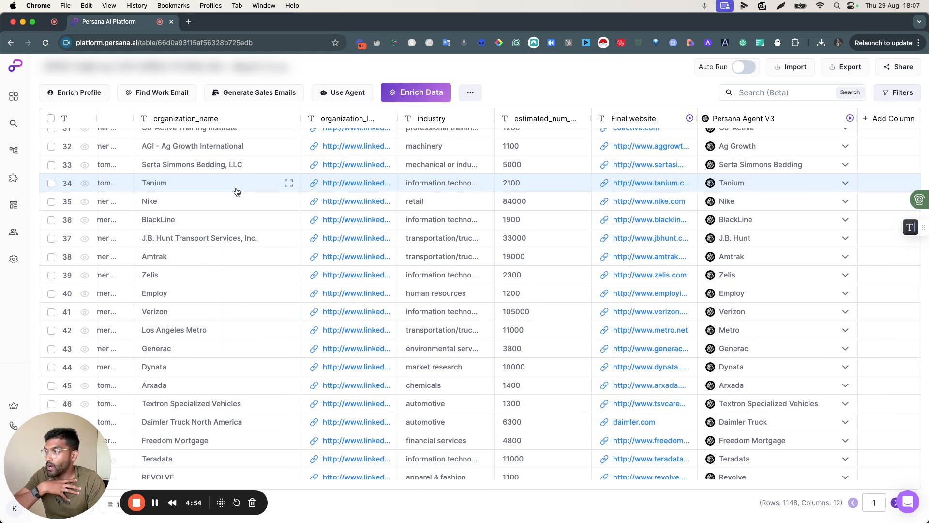
scroll(237, 192, up, 3)
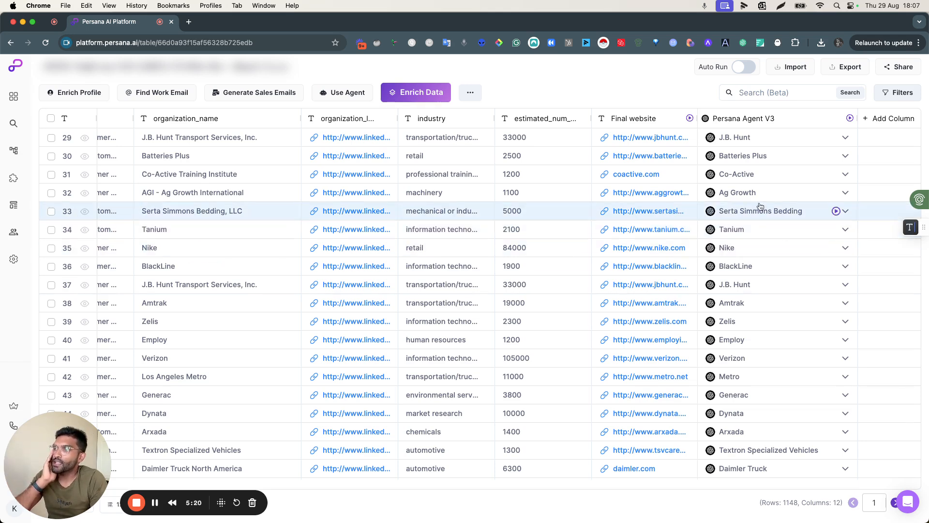
scroll(779, 209, right, 2)
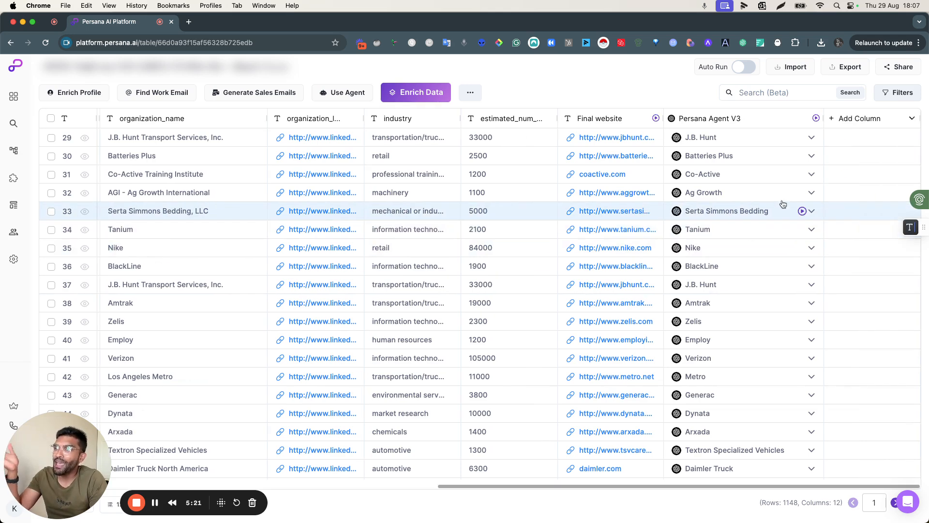
click(760, 139)
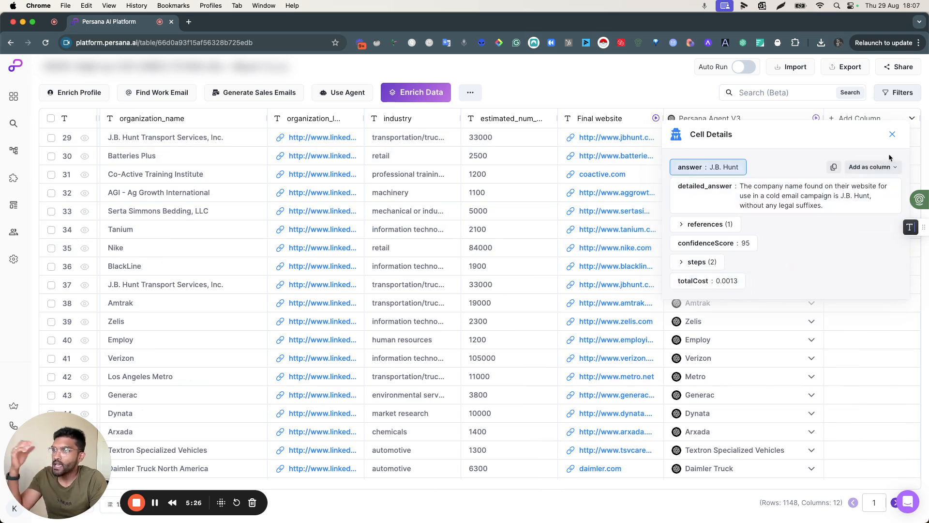
click(893, 135)
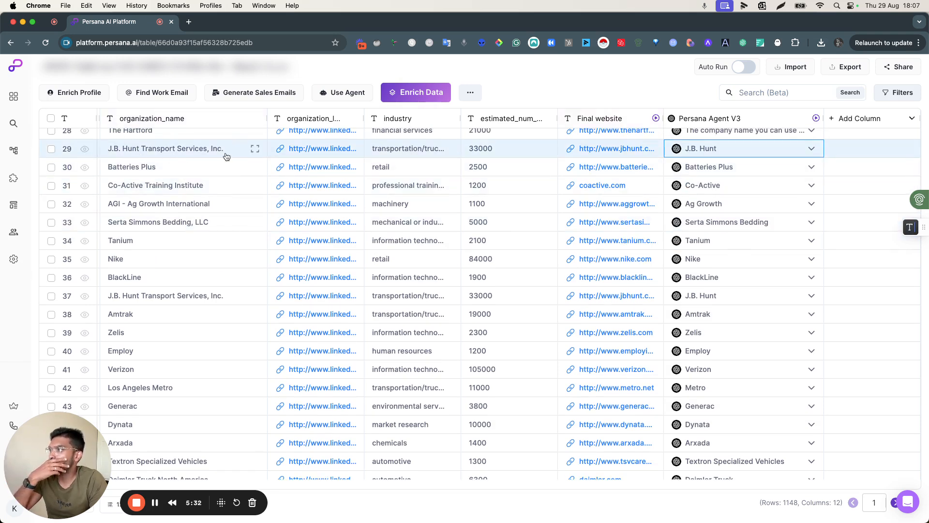
Open the Persana Agent V3 column's enrichment for editing.
scroll(758, 196, up, 2)
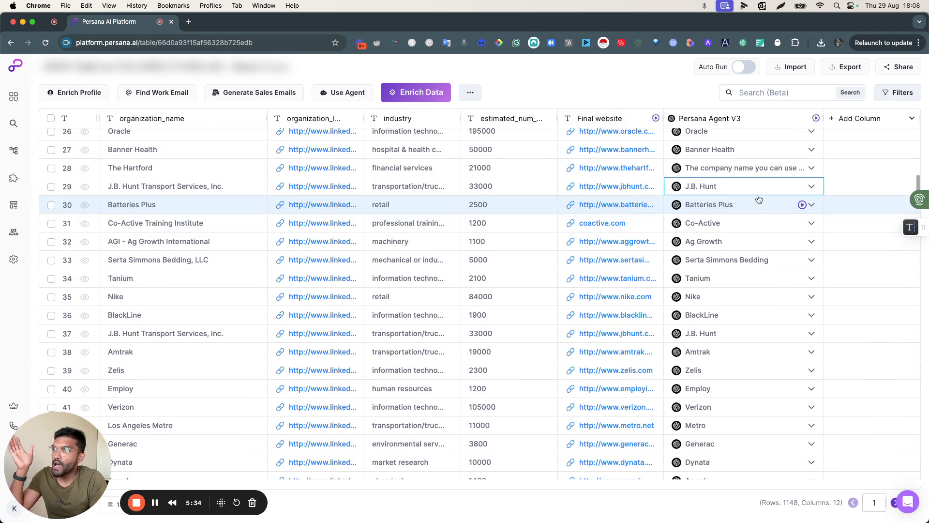
scroll(758, 199, up, 7)
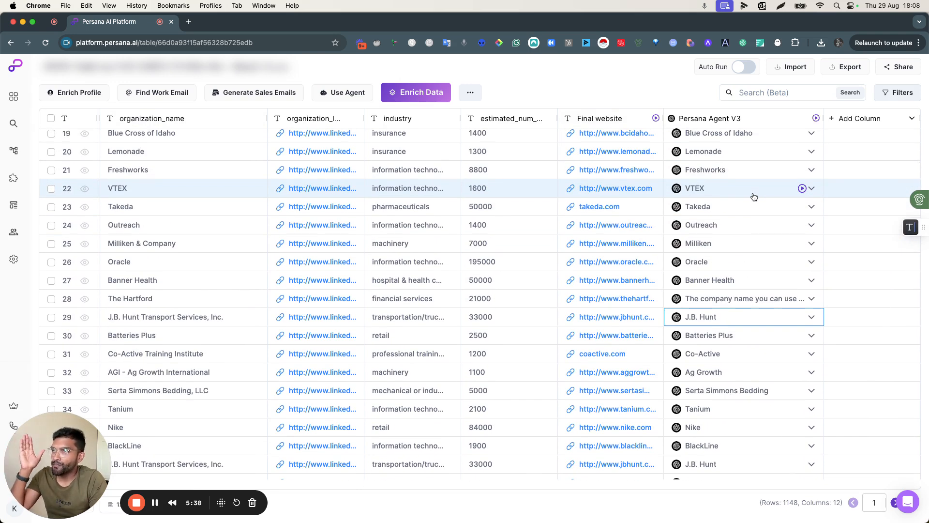
click(749, 121)
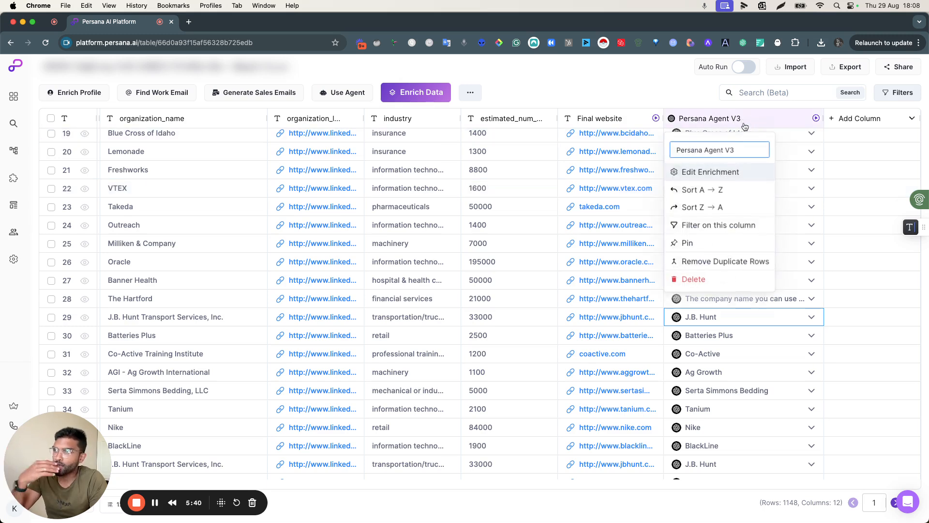
click(716, 172)
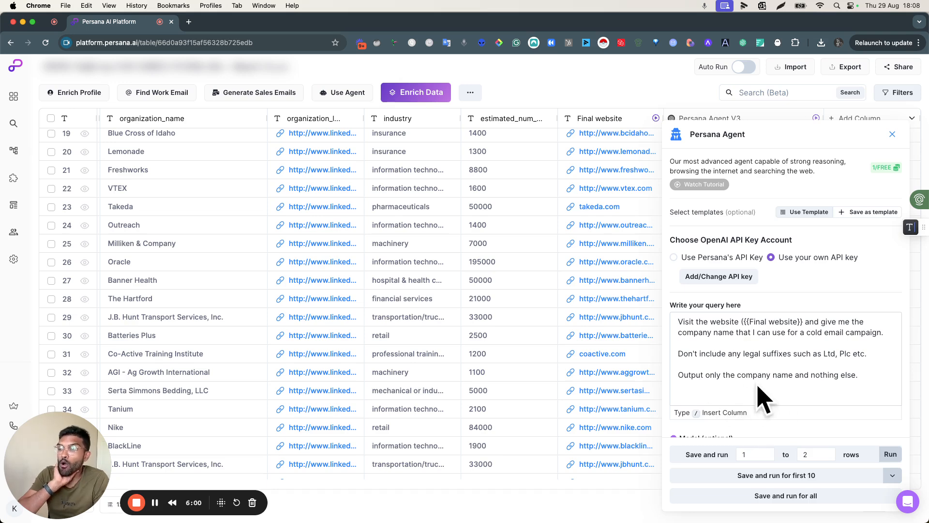
Save the agent configuration as a template named "Company name cleanup final", using the same text as its description.
click(860, 212)
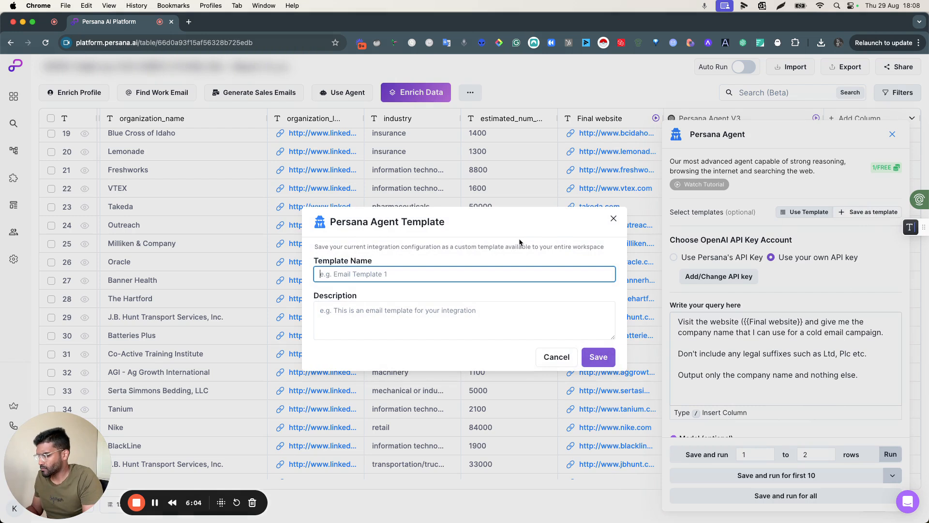
text(Company name cleanup final)
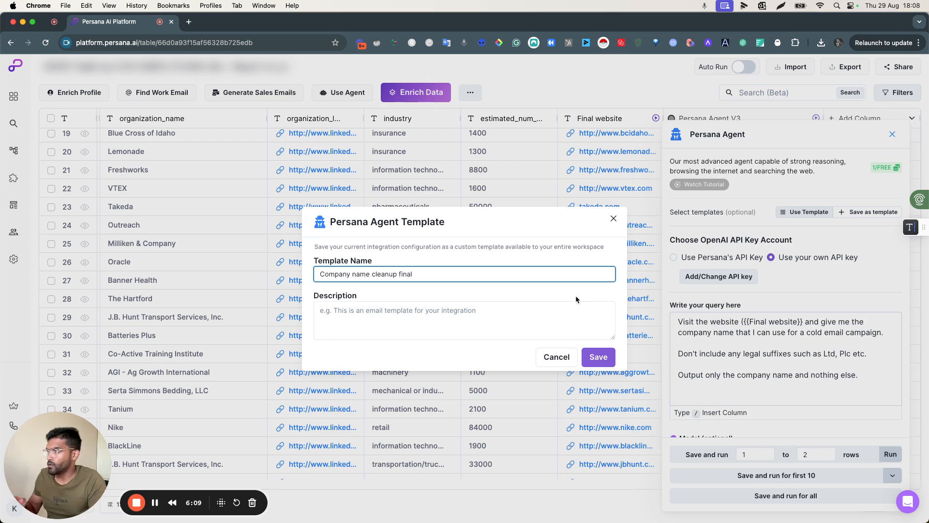
click(598, 357)
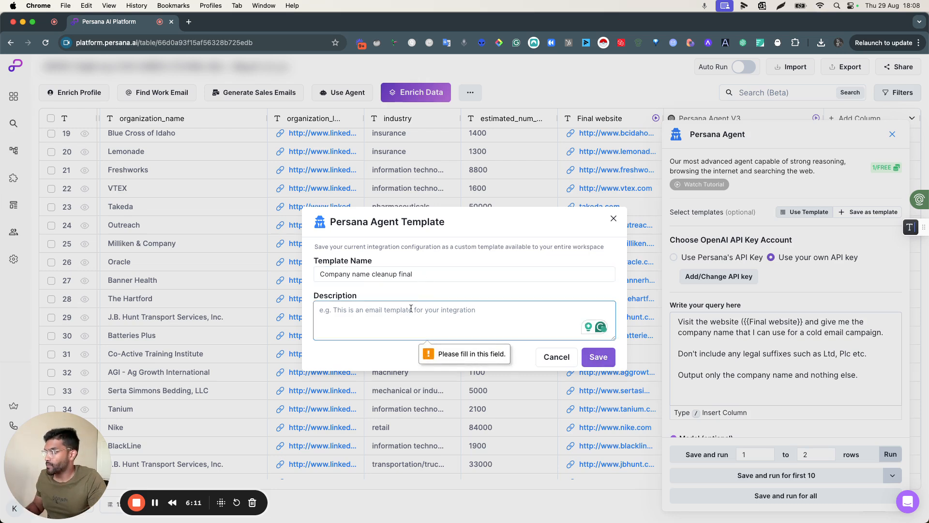
key(shift+Tab)
key(super+c)
key(Tab)
key(super+v)
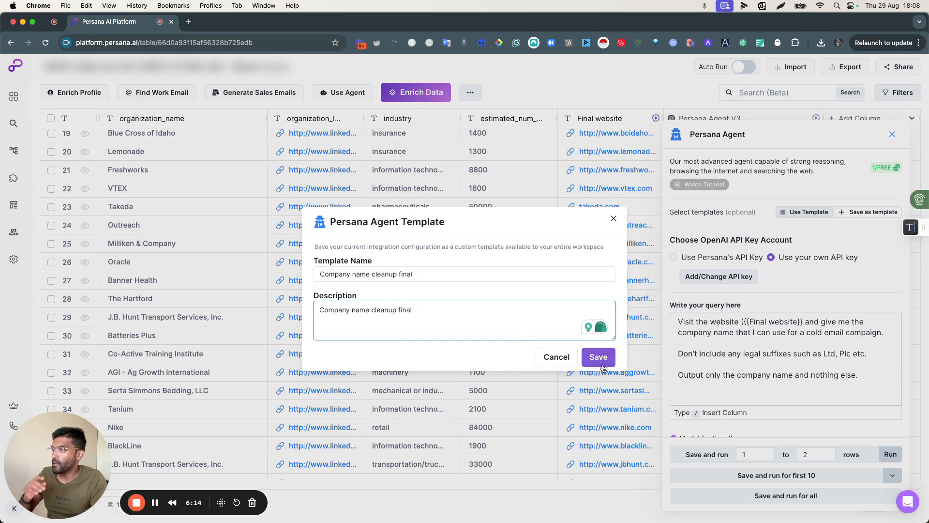
click(603, 365)
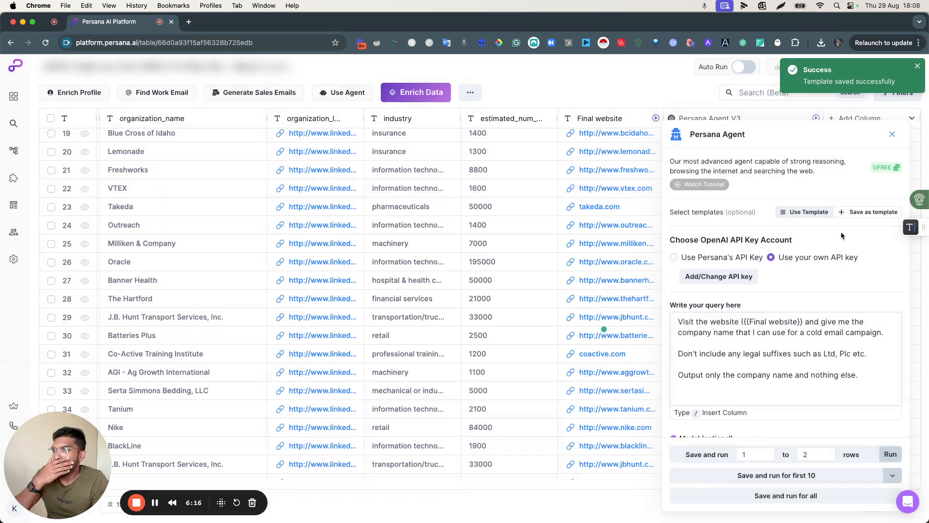
Check the workspace's own saved presets for Persana Agent, then return to the enrichment settings.
click(806, 212)
click(410, 177)
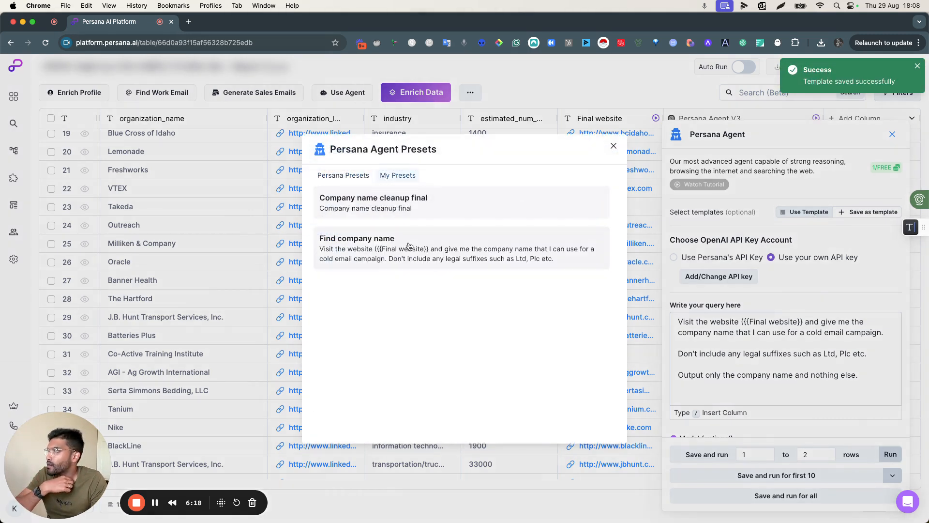
click(613, 146)
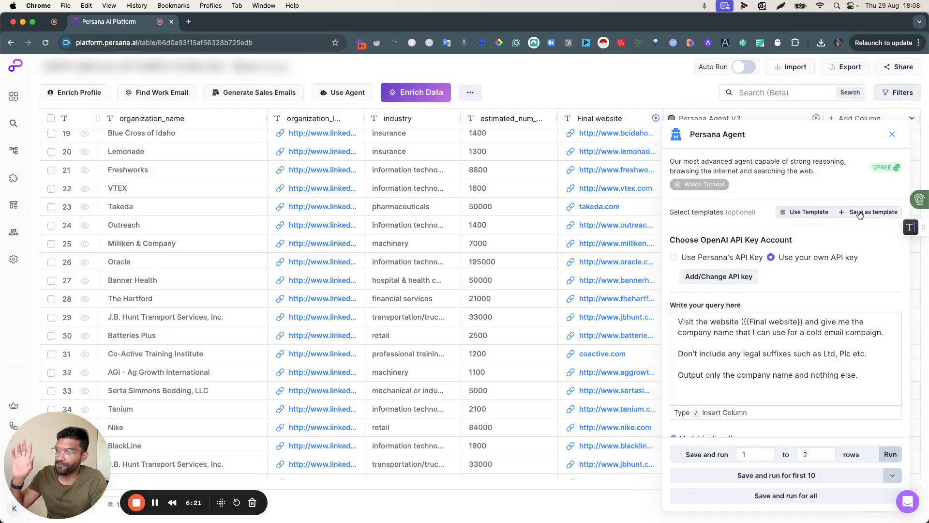
click(806, 212)
click(396, 175)
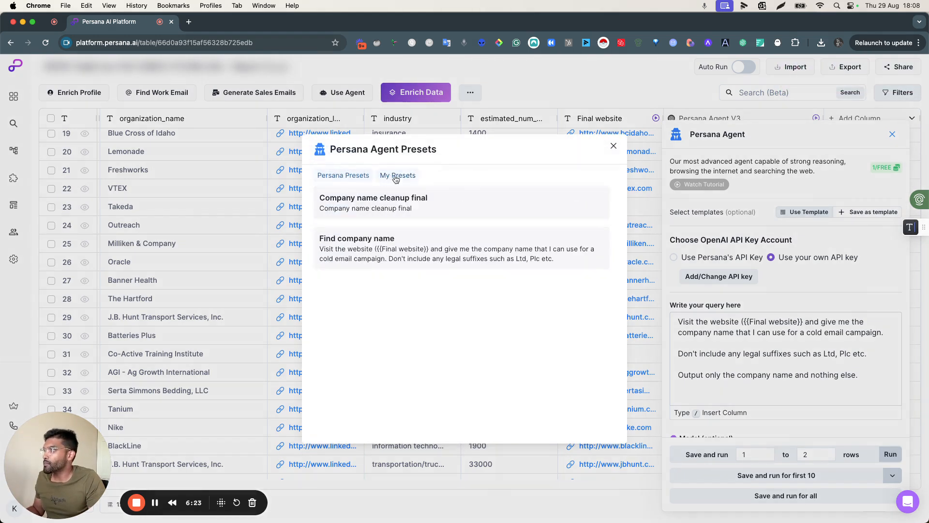
click(614, 146)
Save the configuration as another template named "Company name cleanup final v2", with the full query text copied in as its description.
key(super+a)
key(super+c)
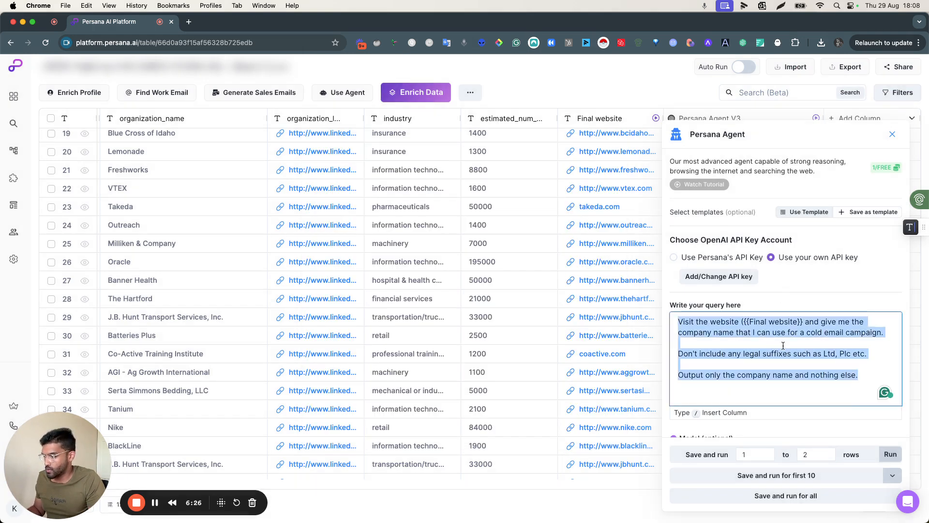
click(866, 212)
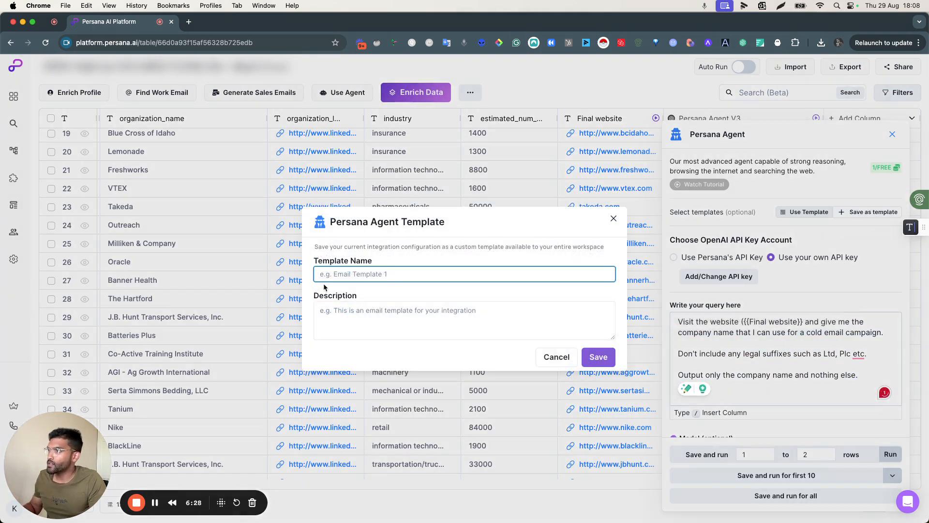
text(Company name cleanup final)
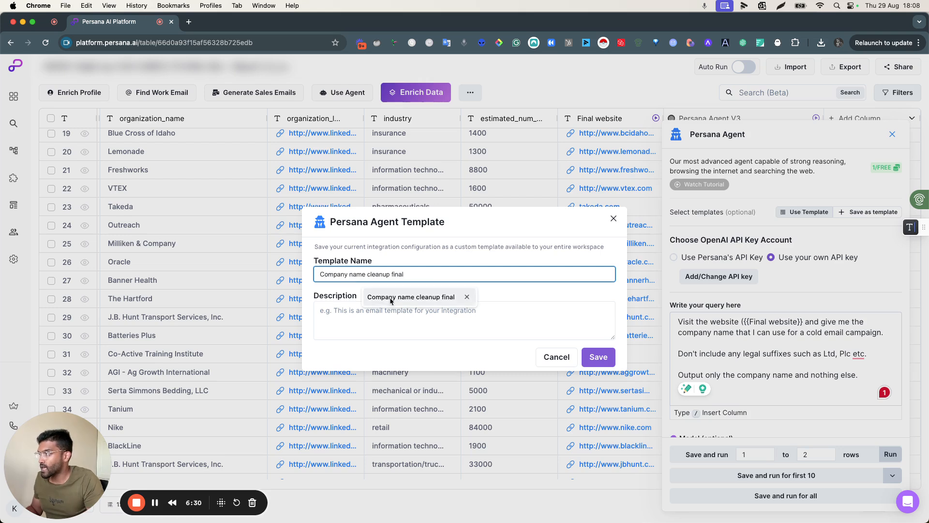
click(416, 296)
text(v2)
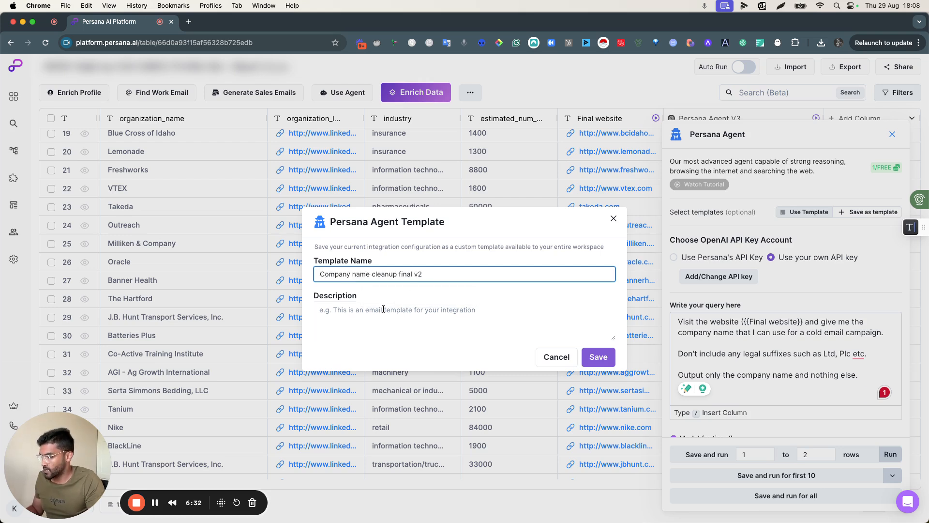
click(383, 309)
key(super+v)
click(606, 367)
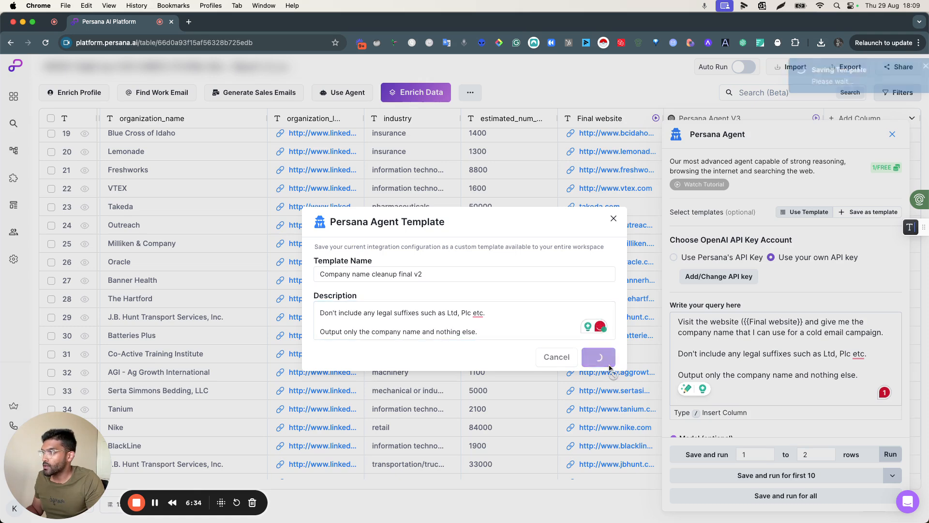
Set the agent's model to GPT-4 Omega Mini.
scroll(793, 307, down, 5)
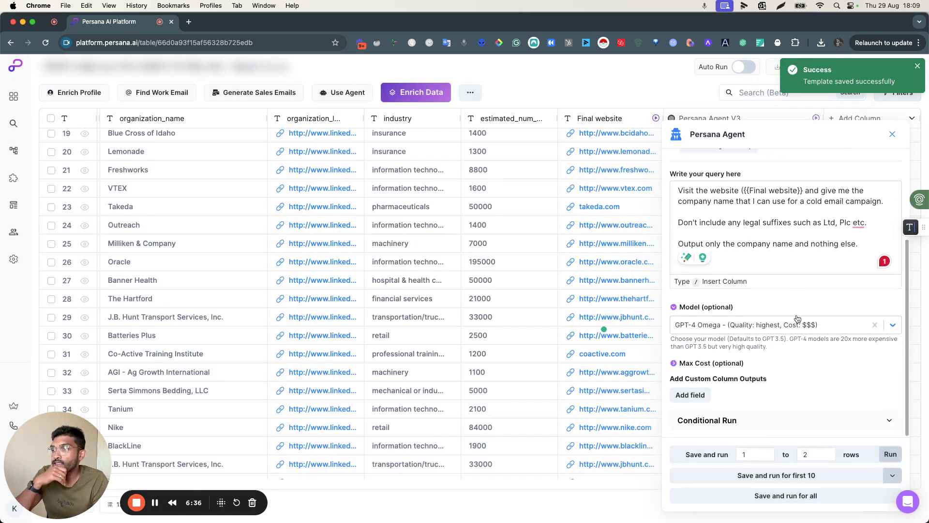
click(776, 333)
click(745, 385)
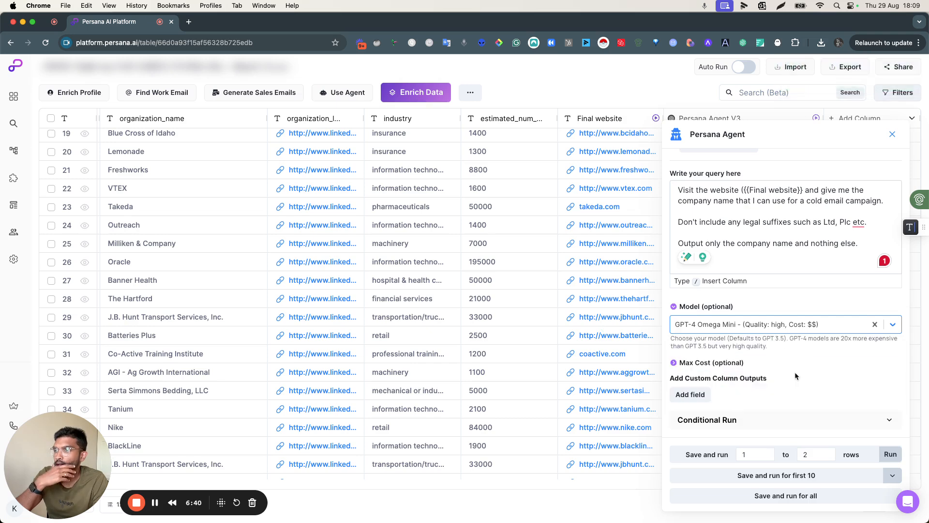